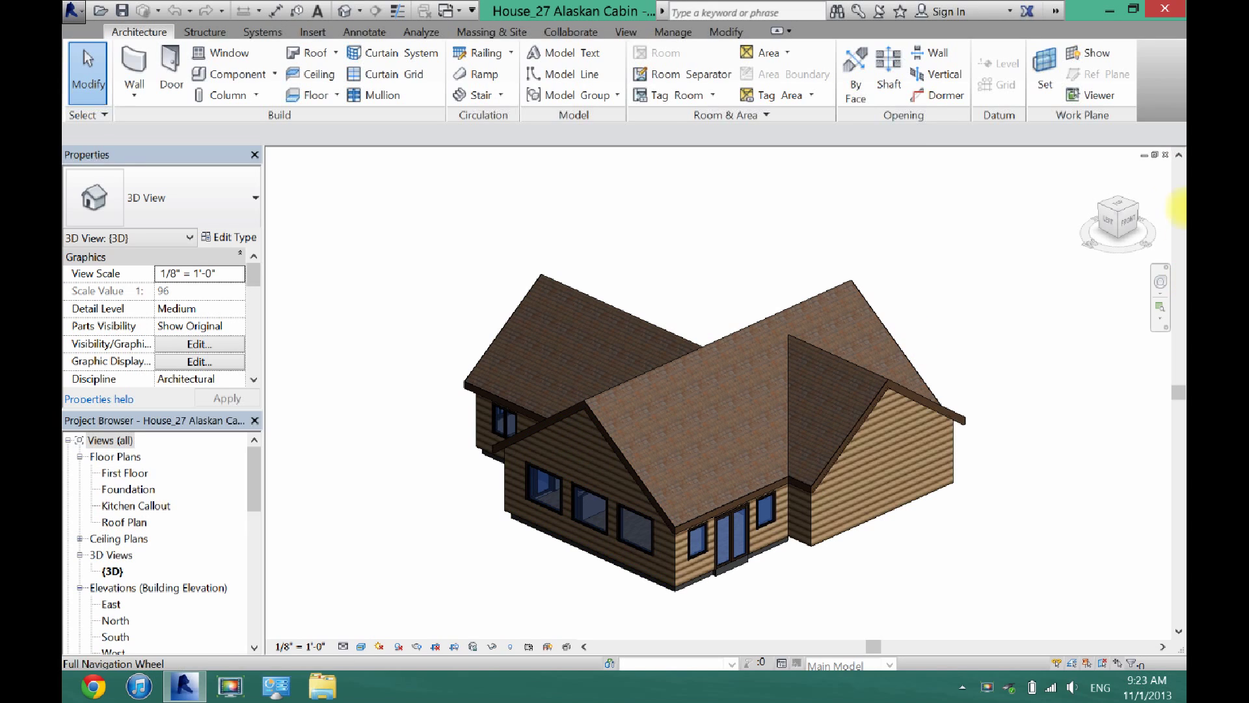
View the cabin from its left side and open the gable wall's profile for editing
{"action": "left_click", "coordinate": [1114, 227]}
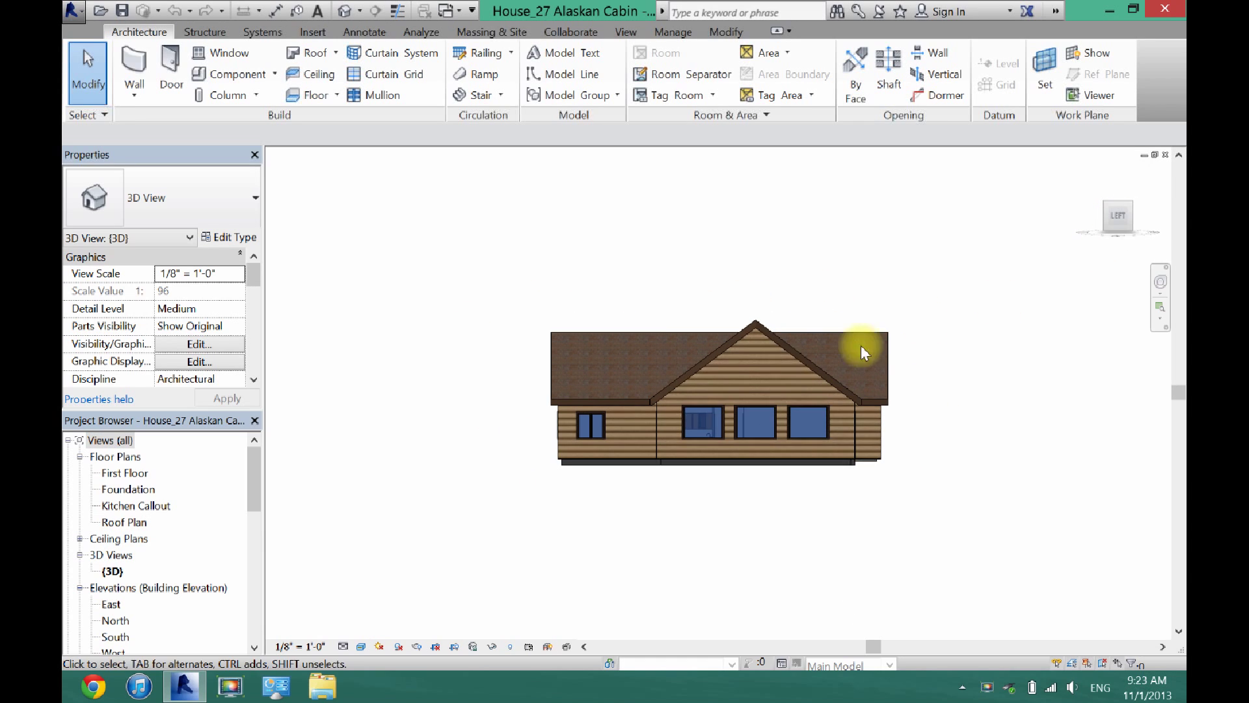
{"action": "scroll", "coordinate": [774, 365], "scroll_direction": "up", "scroll_amount": 2}
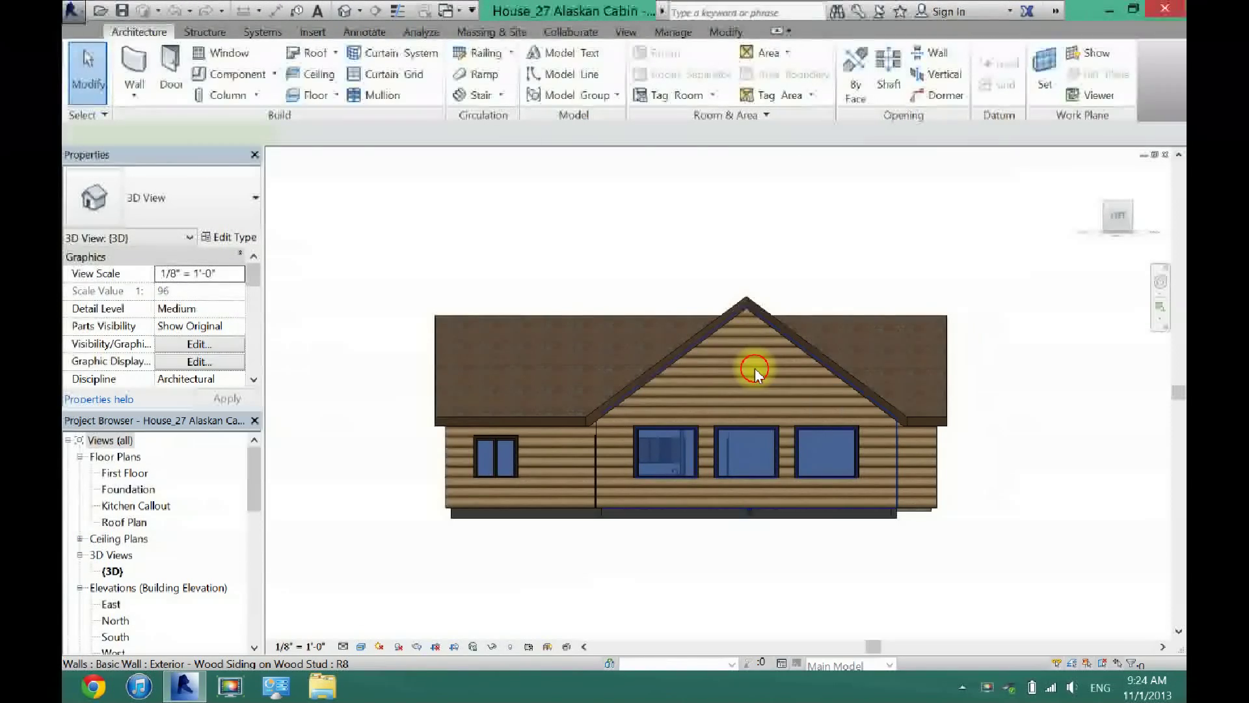
{"action": "left_click", "coordinate": [755, 369]}
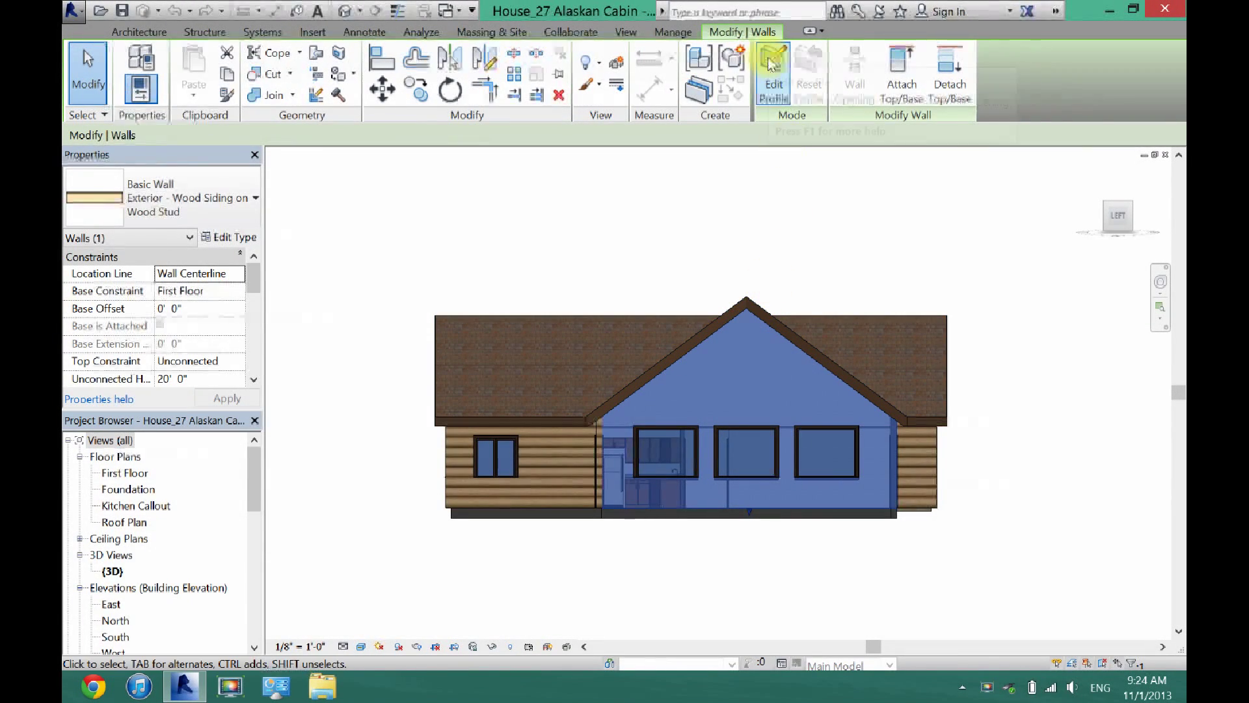
{"action": "left_click", "coordinate": [774, 87]}
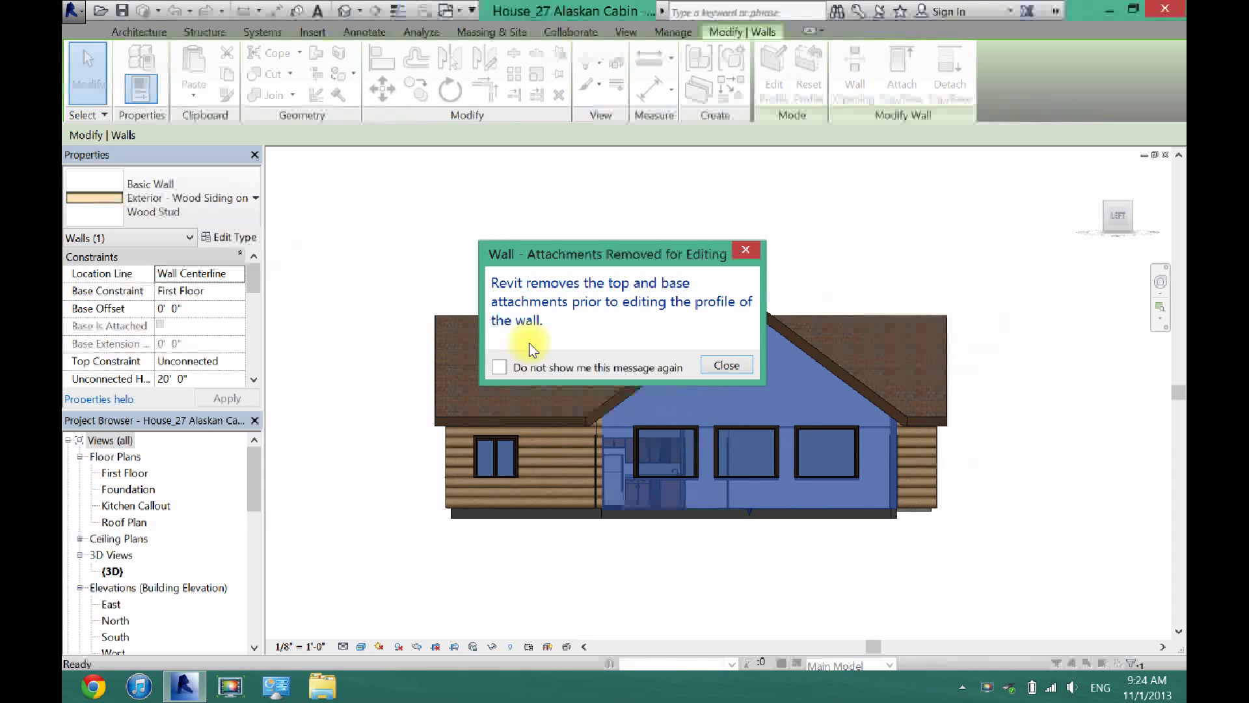
{"action": "left_click", "coordinate": [733, 366]}
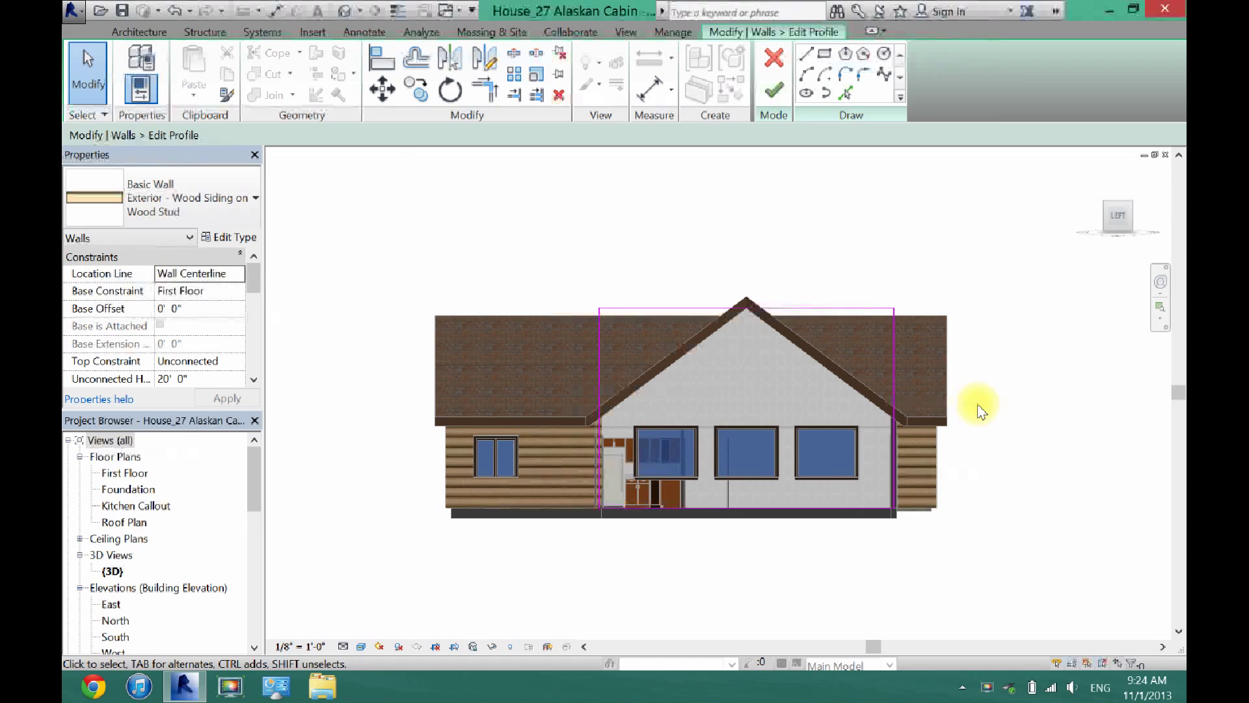
Pick sketch lines offset 1' 0" from both roof slopes and above the middle window
{"action": "scroll", "coordinate": [814, 151], "scroll_direction": "up", "scroll_amount": 1}
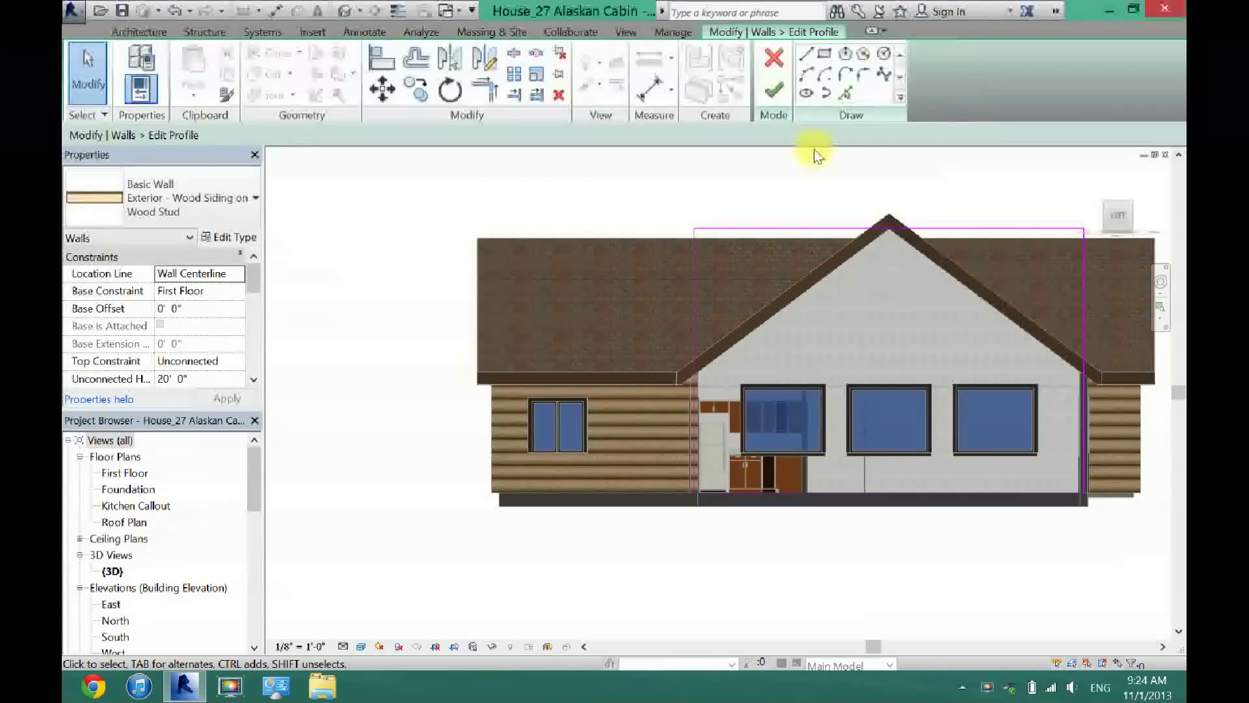
{"action": "left_click", "coordinate": [844, 96]}
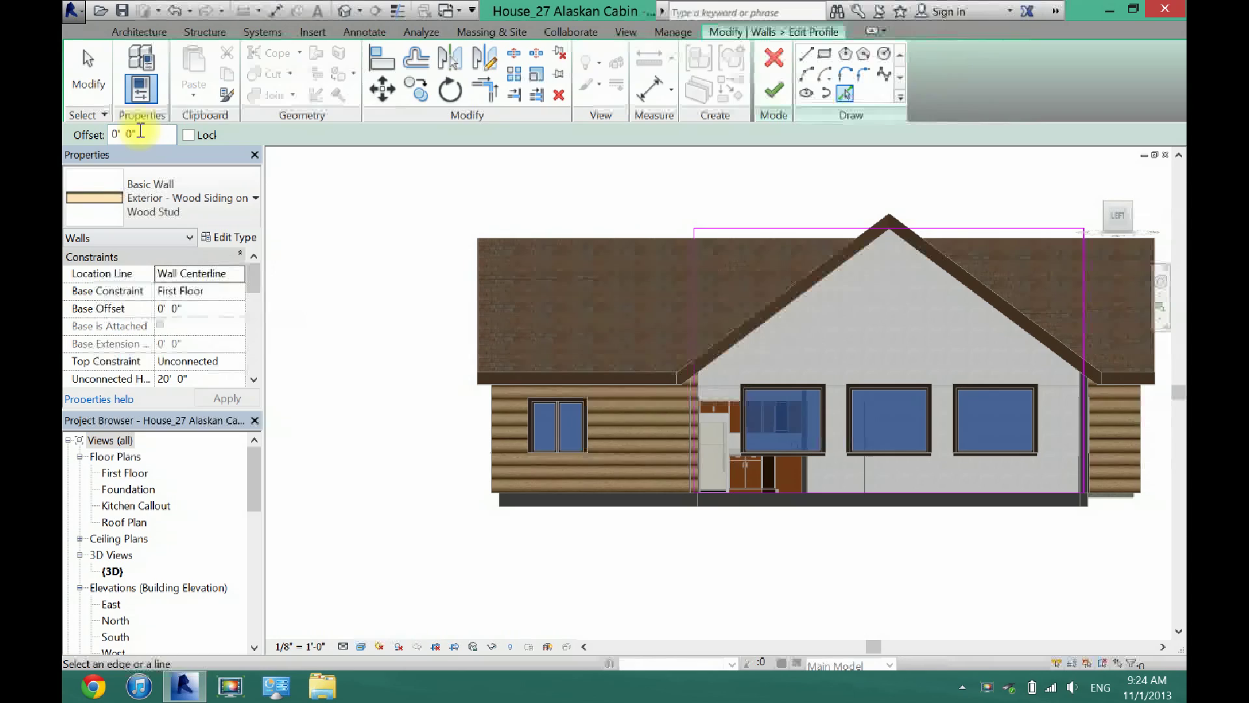
{"action": "left_click_drag", "start_coordinate": [147, 134], "coordinate": [97, 134]}
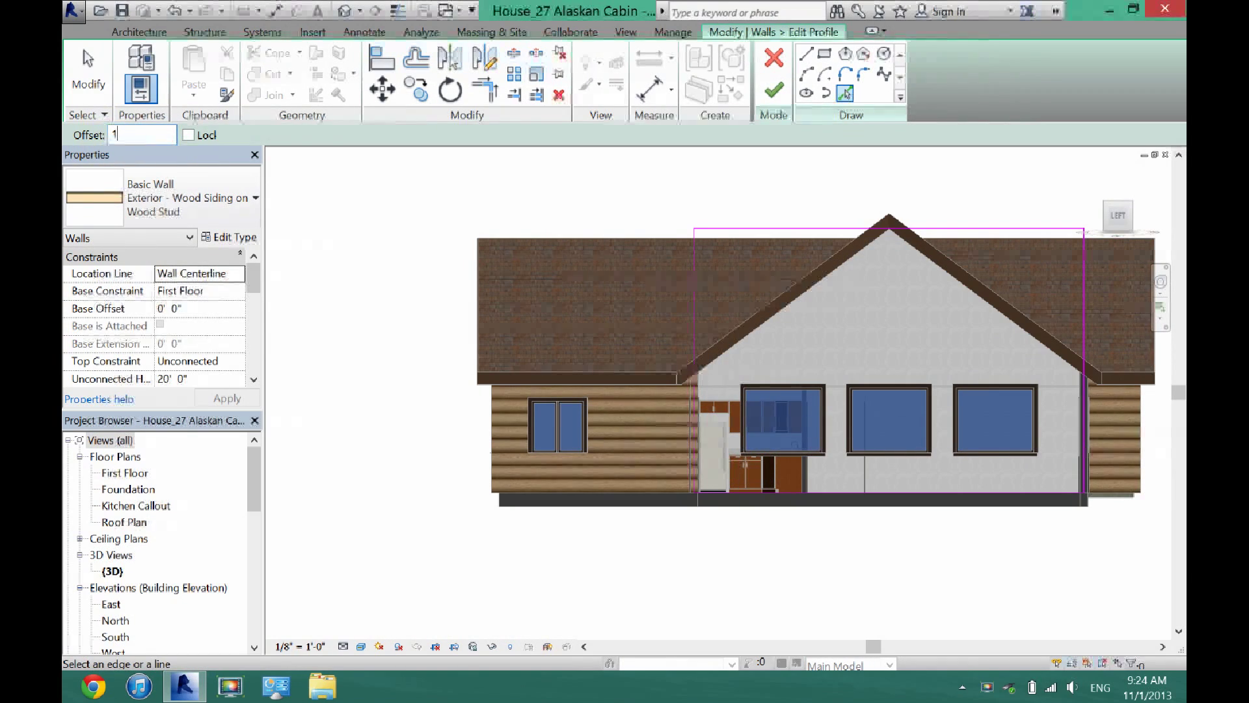
{"action": "left_click", "coordinate": [806, 296]}
{"action": "left_click", "coordinate": [942, 265]}
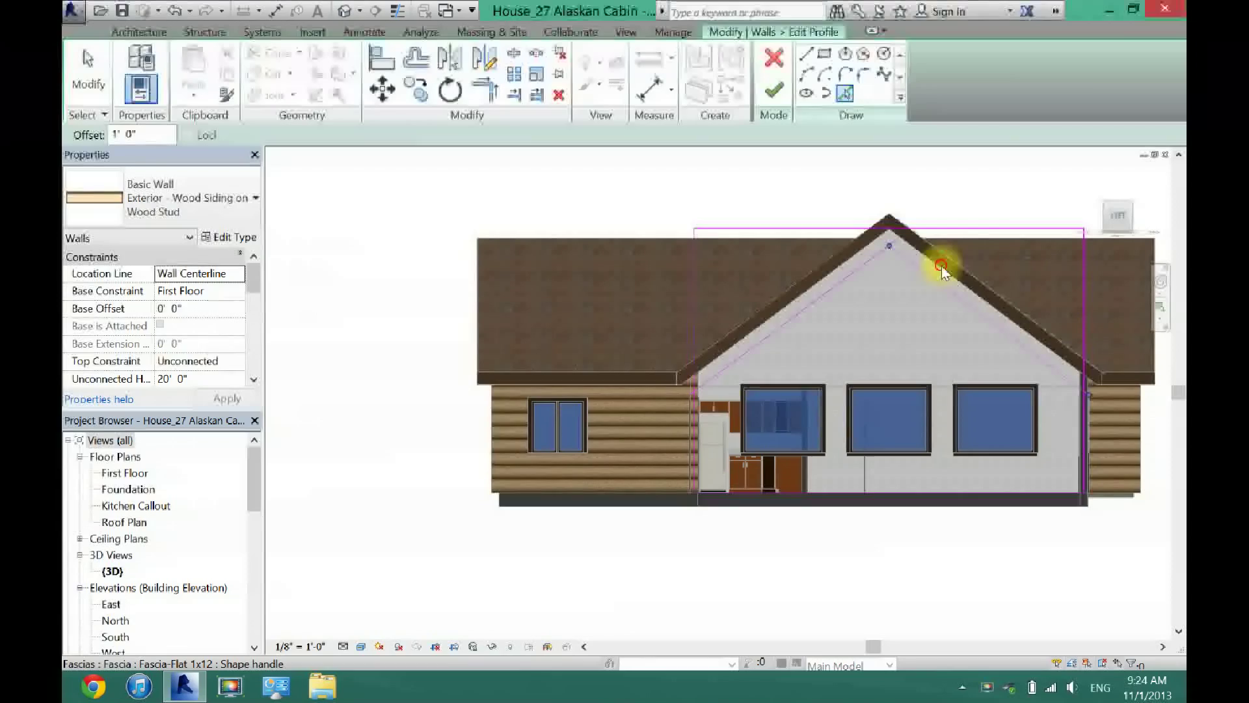
{"action": "left_click", "coordinate": [868, 381]}
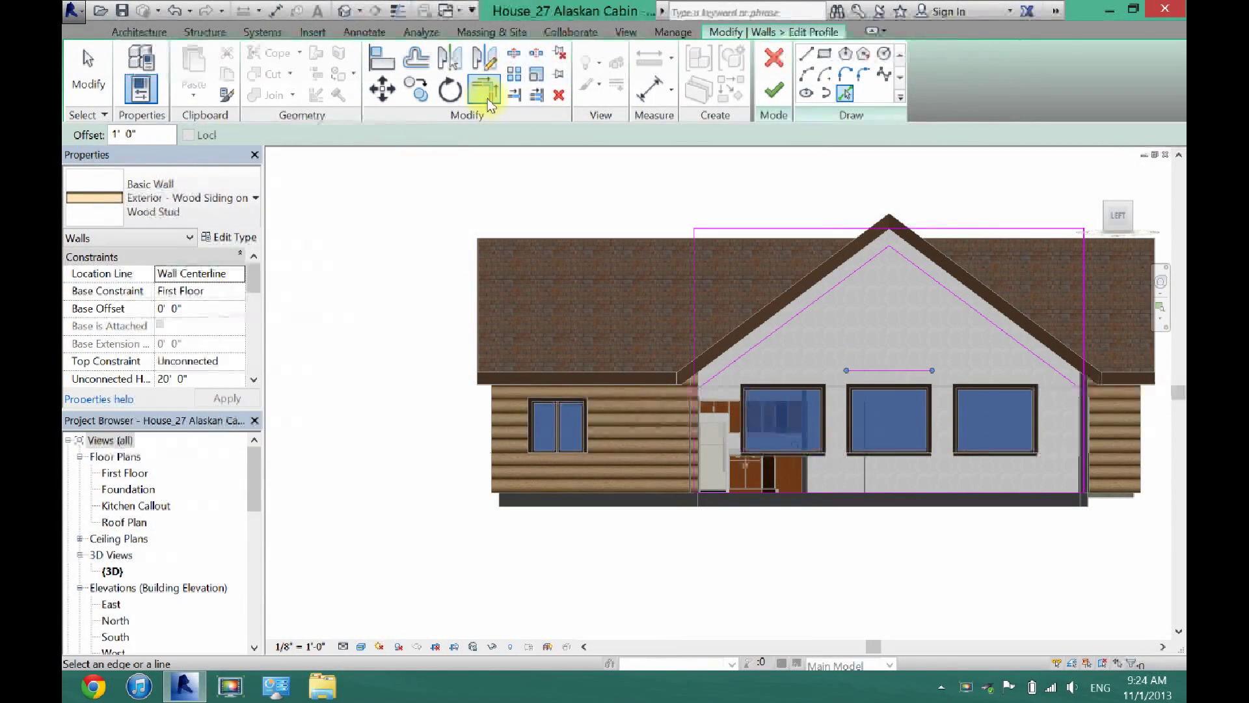
Trim the horizontal line to both slope lines, closing the triangular outline
{"action": "left_click", "coordinate": [484, 91]}
{"action": "left_click", "coordinate": [878, 370]}
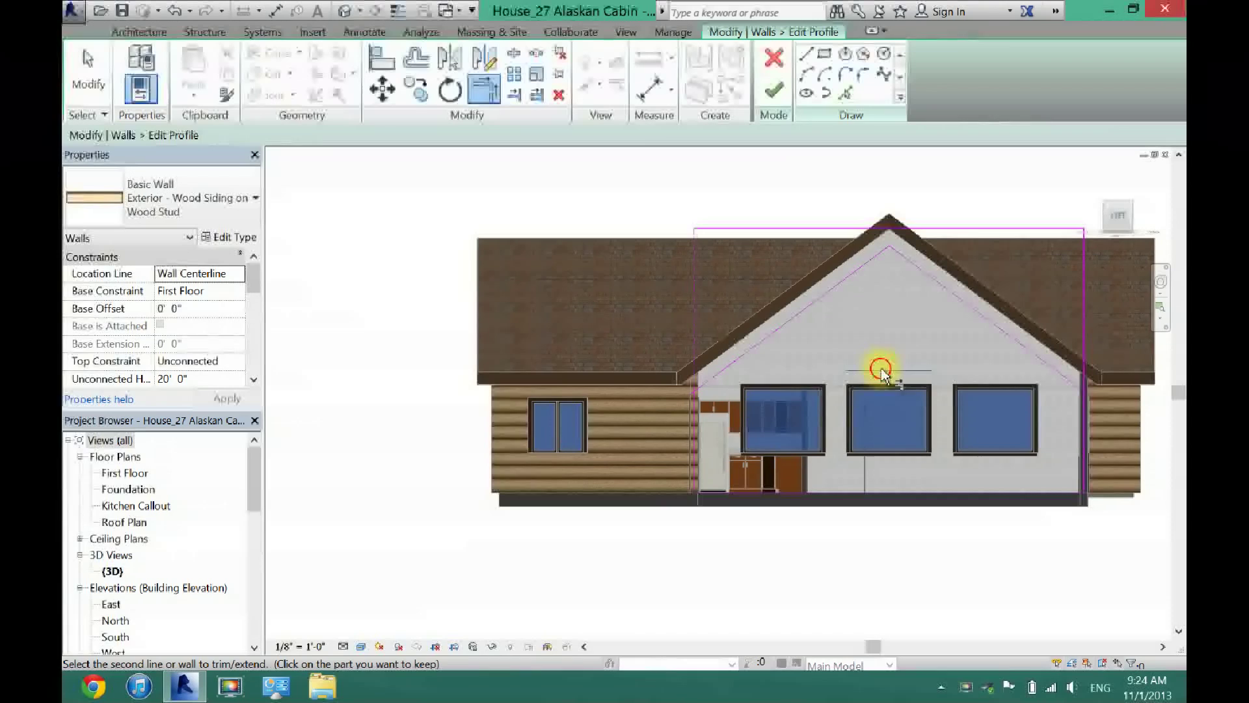
{"action": "left_click", "coordinate": [772, 345]}
{"action": "left_click", "coordinate": [897, 372]}
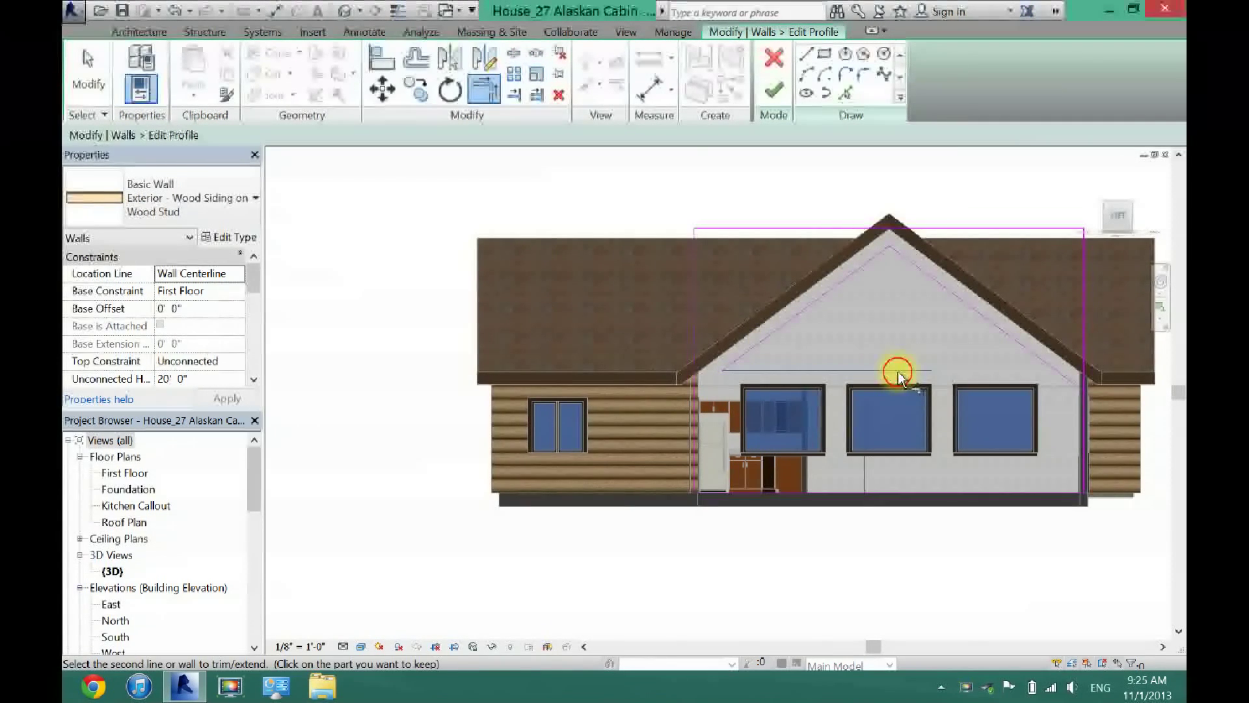
{"action": "left_click", "coordinate": [1010, 338]}
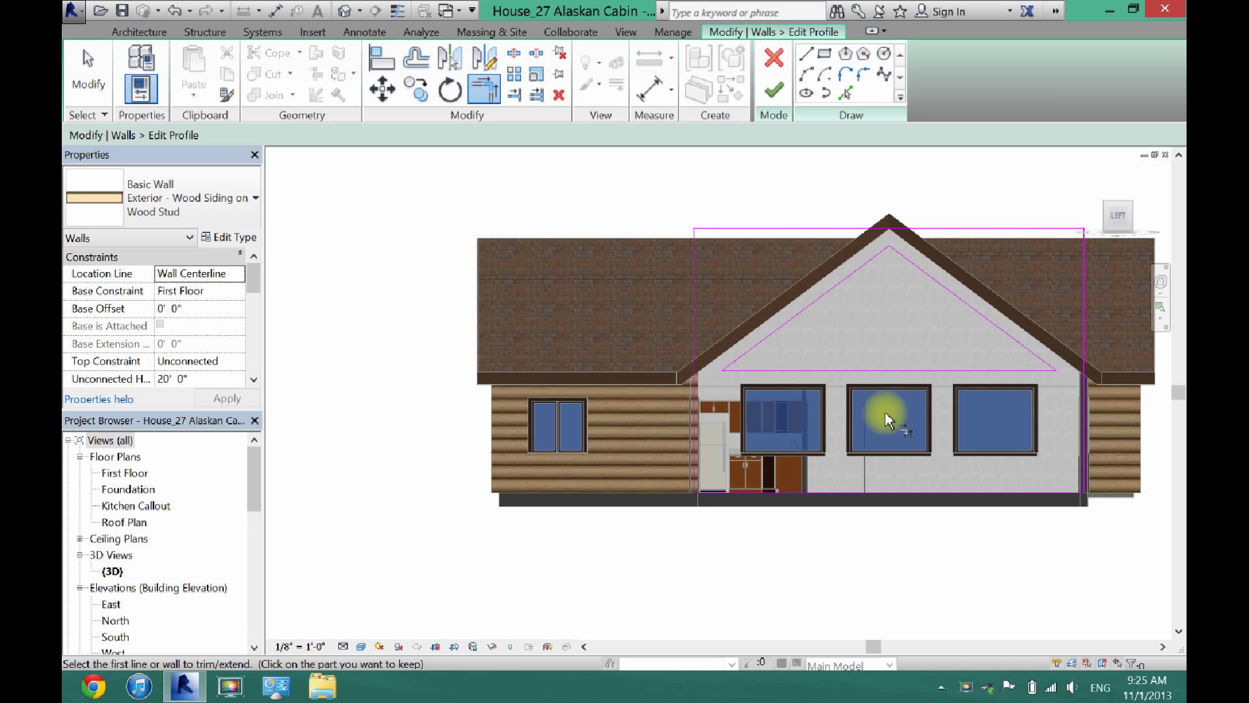
Finish the gable wall's triangular profile, deselect it, and switch to the First Floor plan
{"action": "left_click", "coordinate": [774, 92]}
{"action": "left_click", "coordinate": [658, 196]}
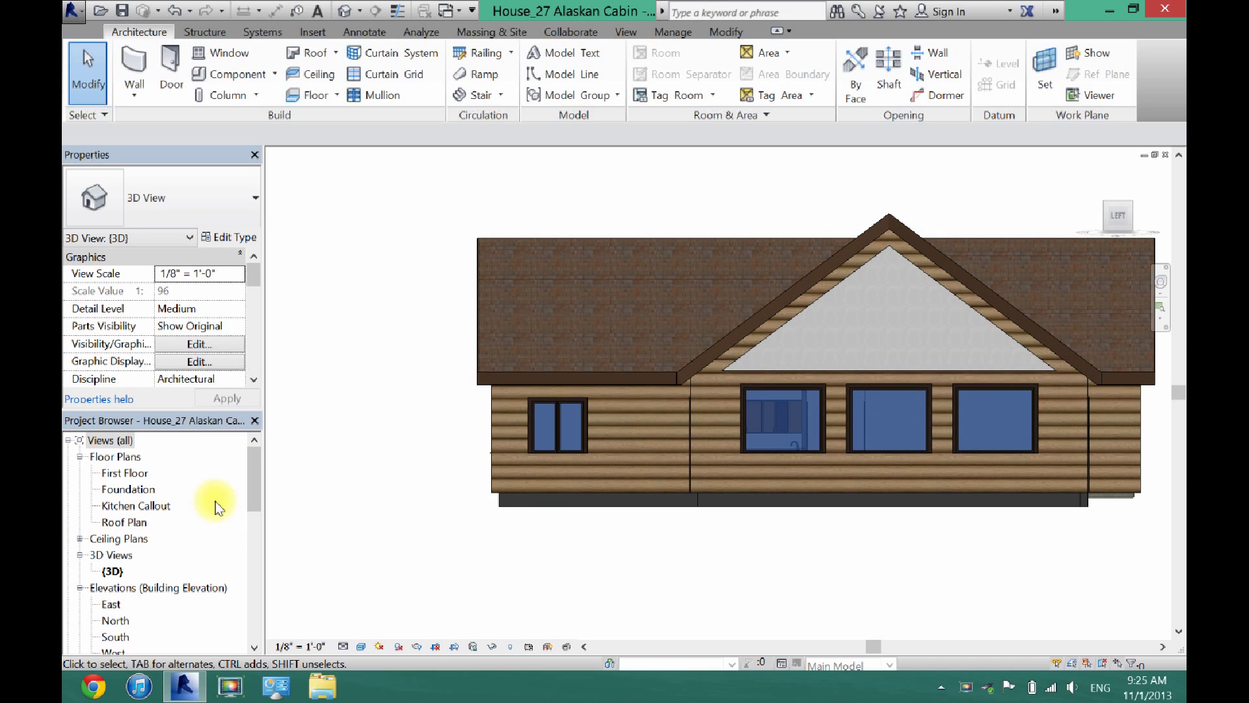
{"action": "double_click", "coordinate": [133, 474]}
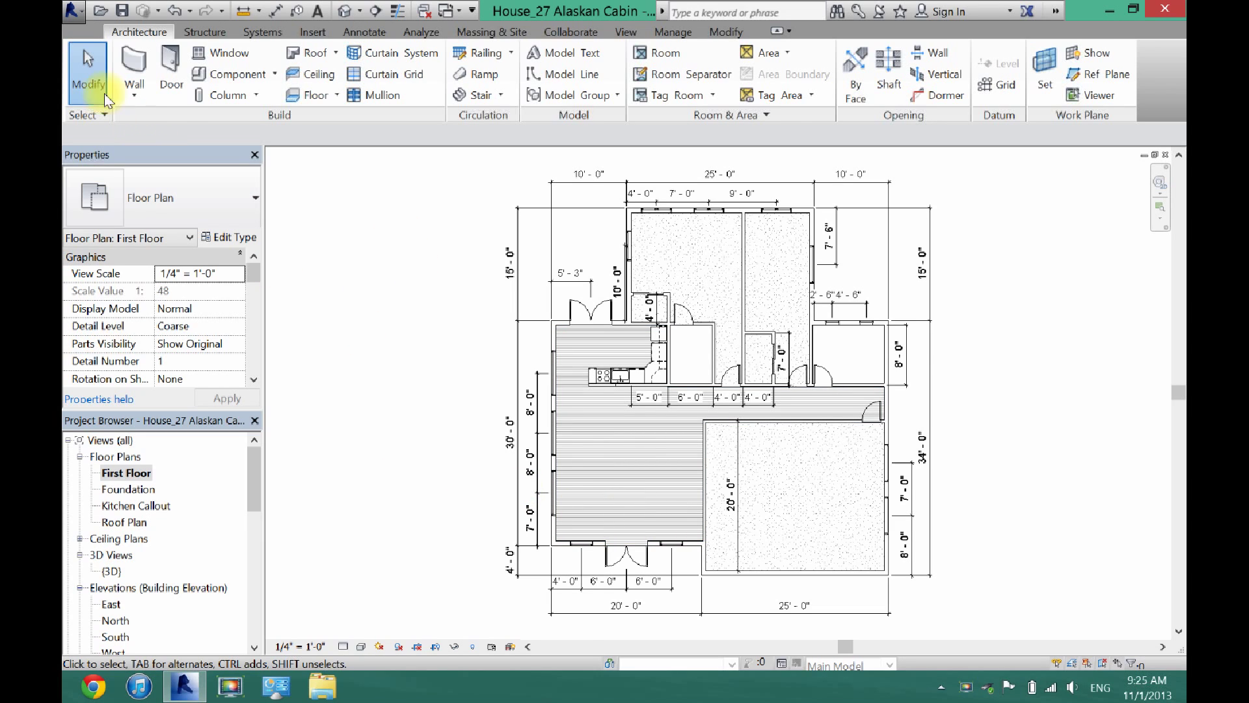
Start a new wall using the Generic - 6" type and view its type properties
{"action": "left_click", "coordinate": [126, 62]}
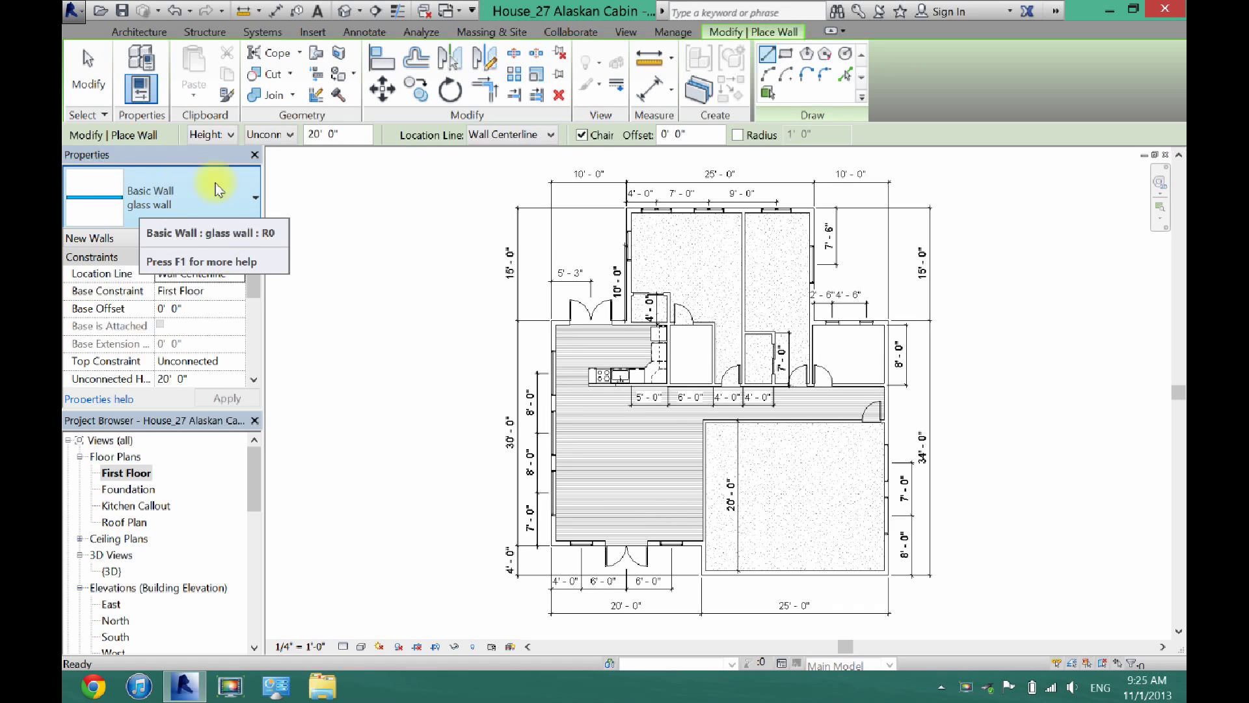
{"action": "left_click", "coordinate": [234, 215]}
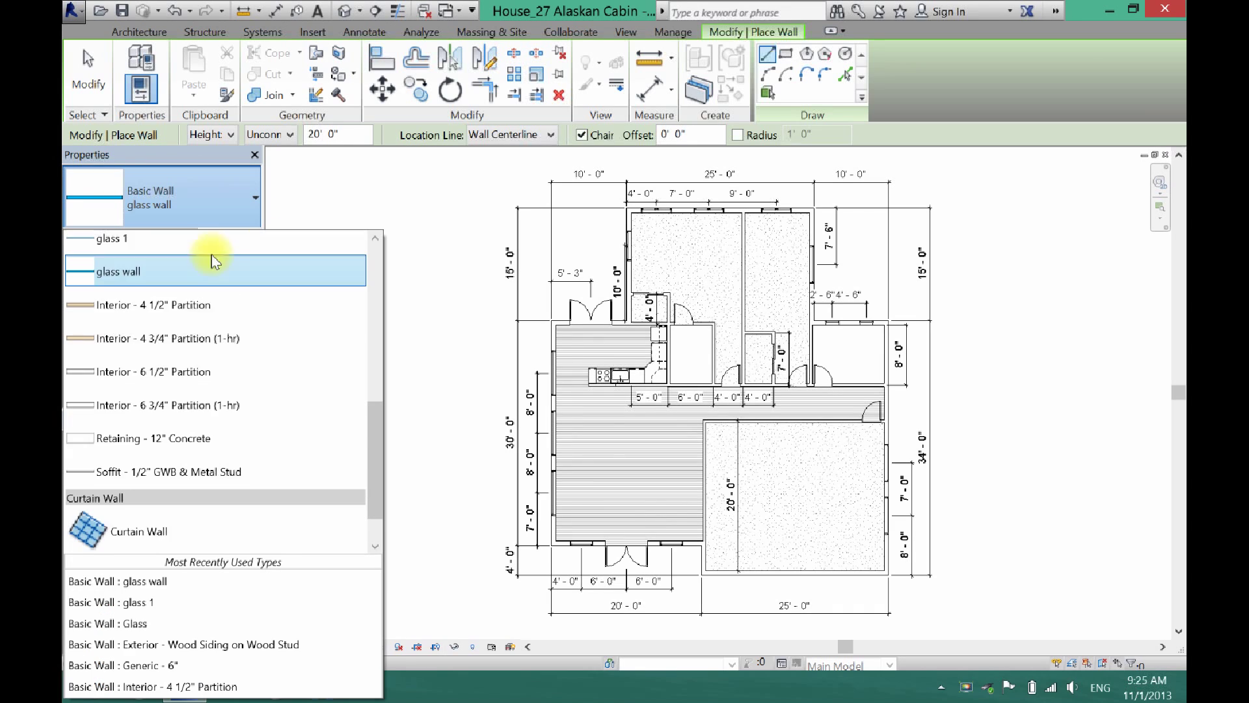
{"action": "scroll", "coordinate": [163, 273], "scroll_direction": "up", "scroll_amount": 4}
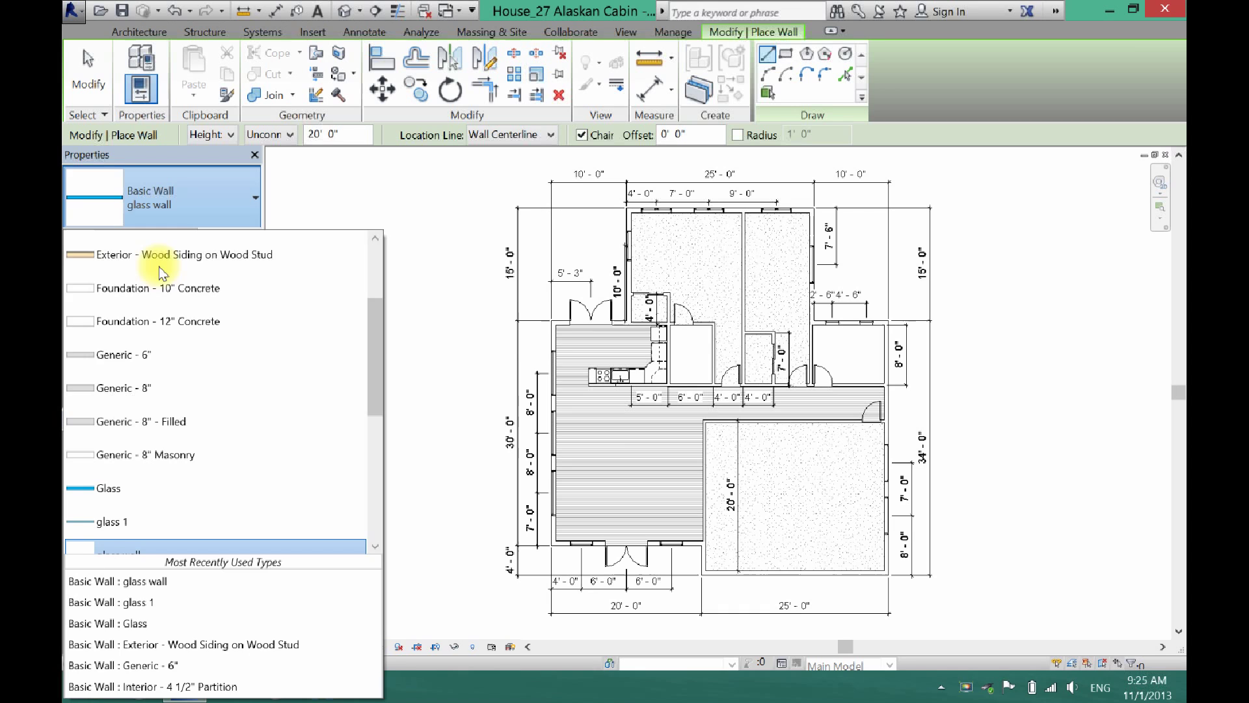
{"action": "left_click", "coordinate": [159, 355]}
{"action": "left_click", "coordinate": [234, 238]}
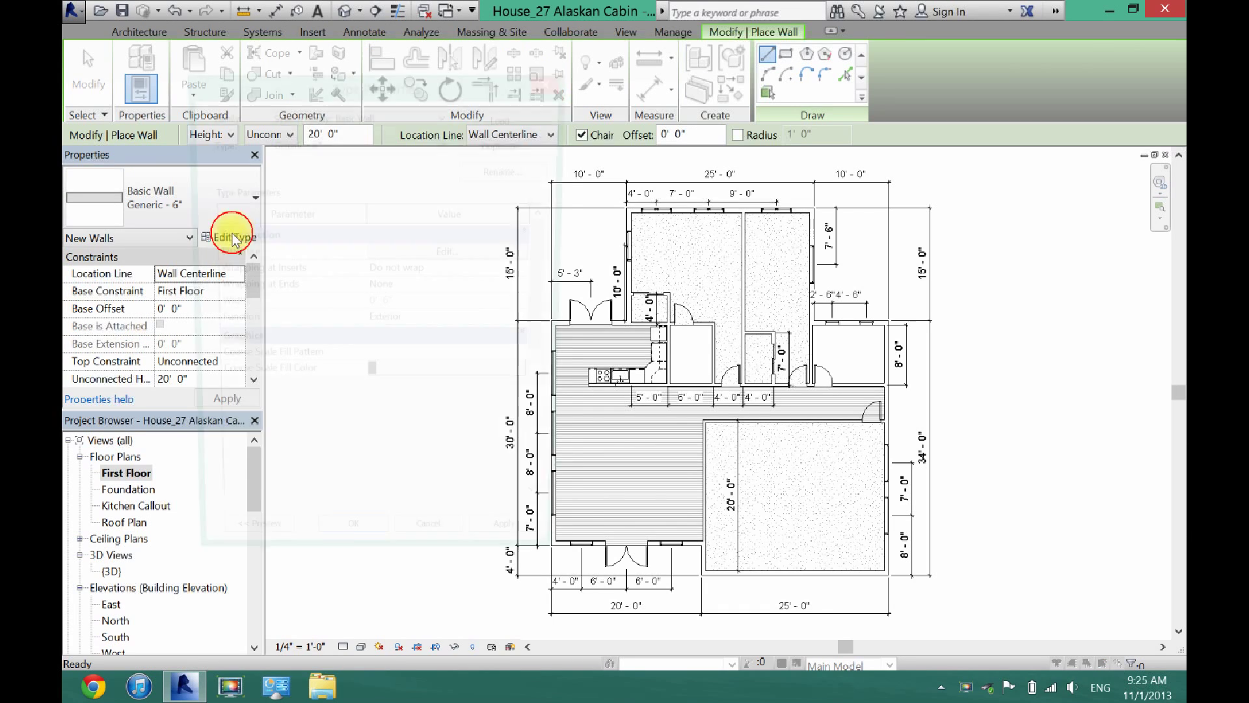
Duplicate the Generic - 6" wall type as a new type named Glass 2
{"action": "left_click", "coordinate": [539, 147]}
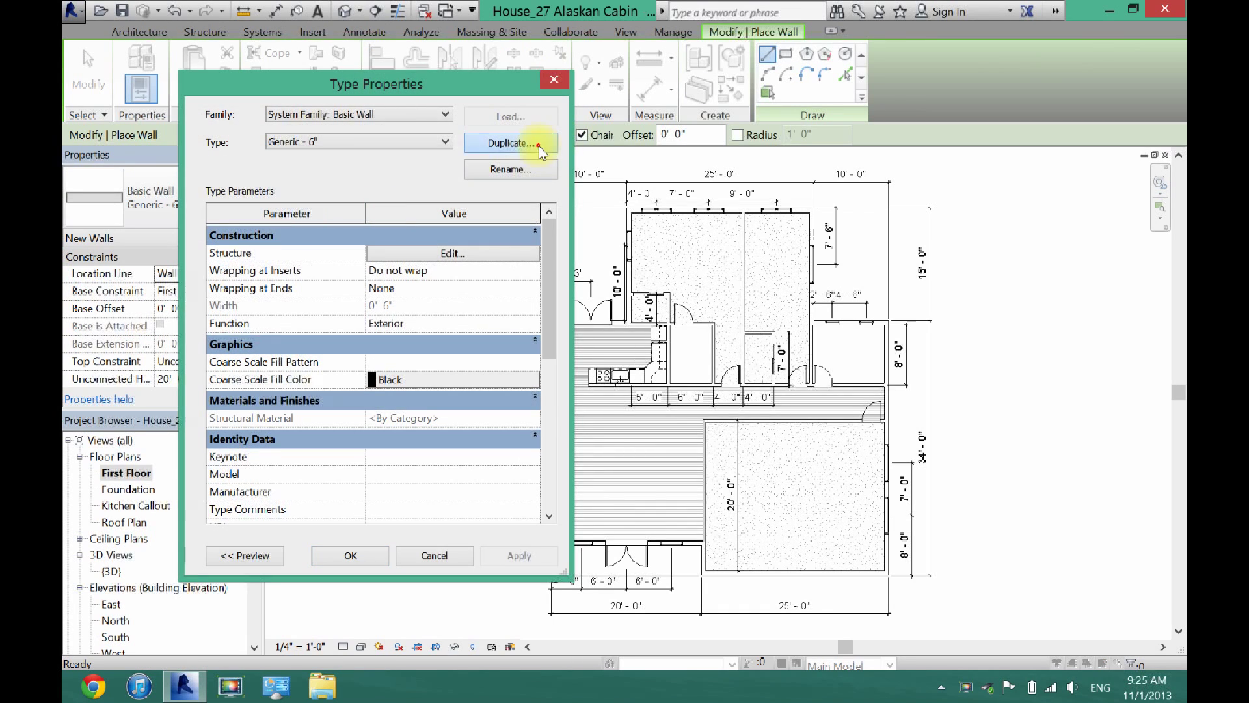
{"action": "type", "text": "Gr"}
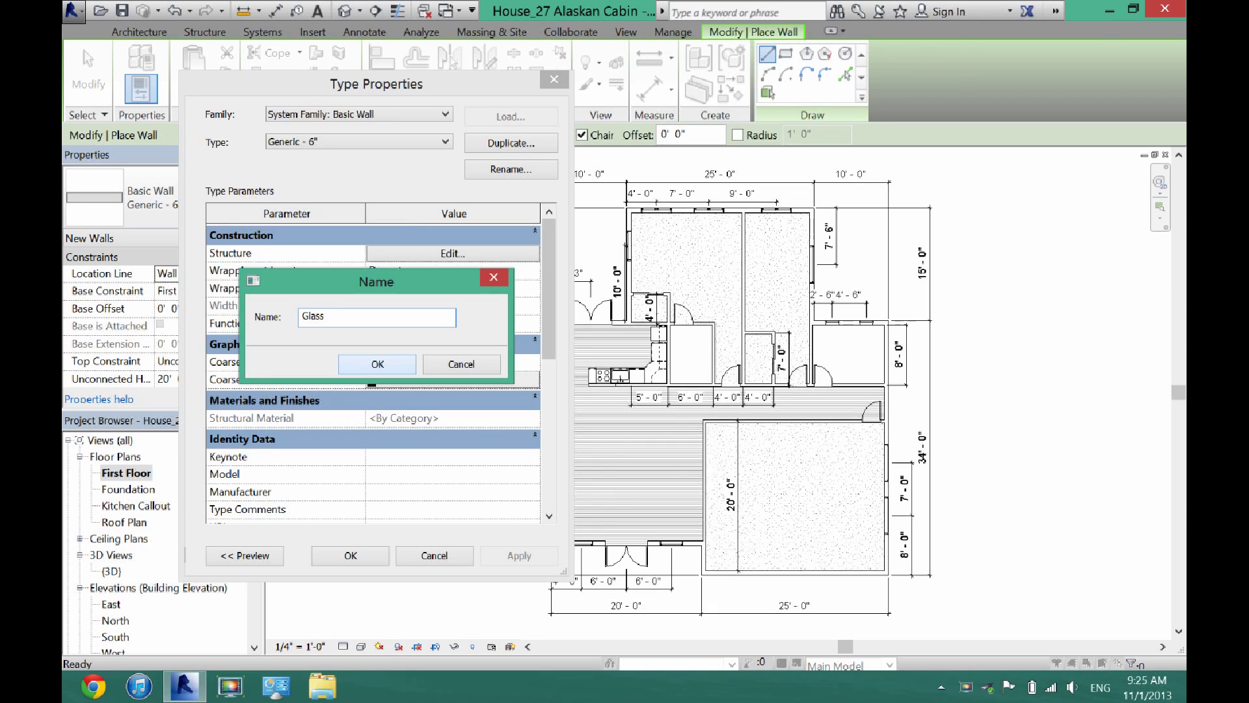
{"action": "left_click", "coordinate": [367, 366]}
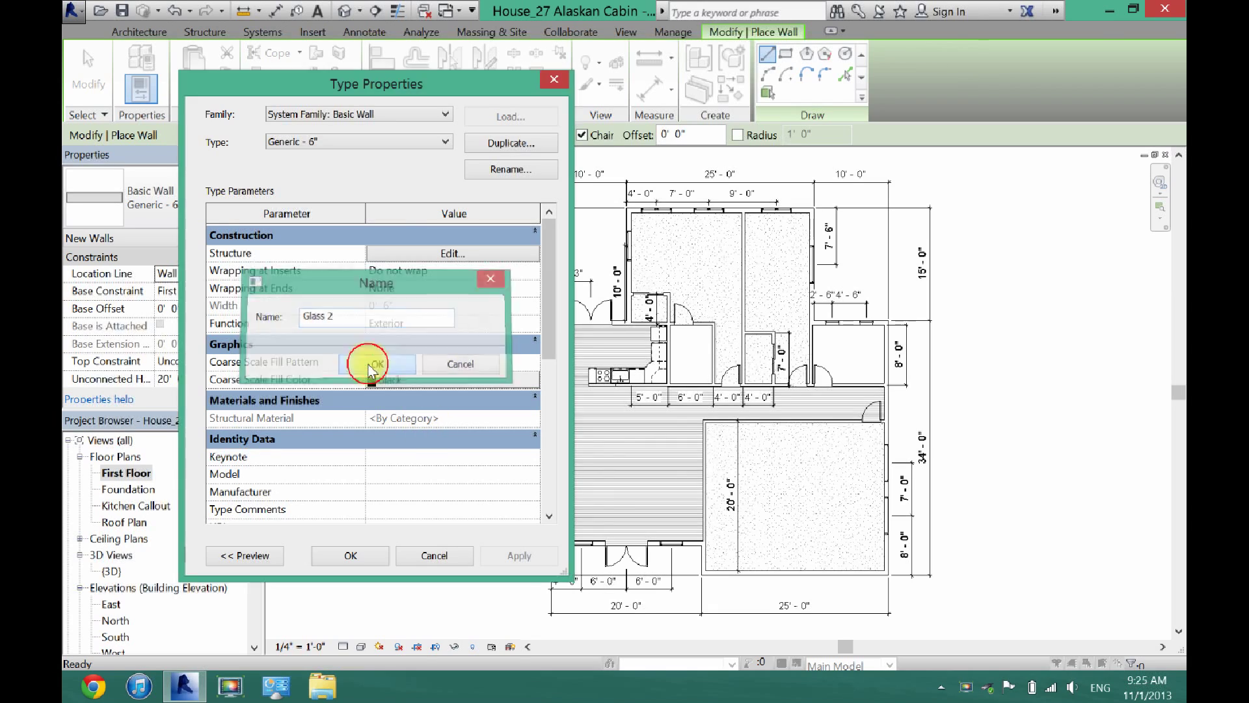
Set the Glass 2 structure layer thickness to 2" in the wall assembly
{"action": "left_click", "coordinate": [460, 256]}
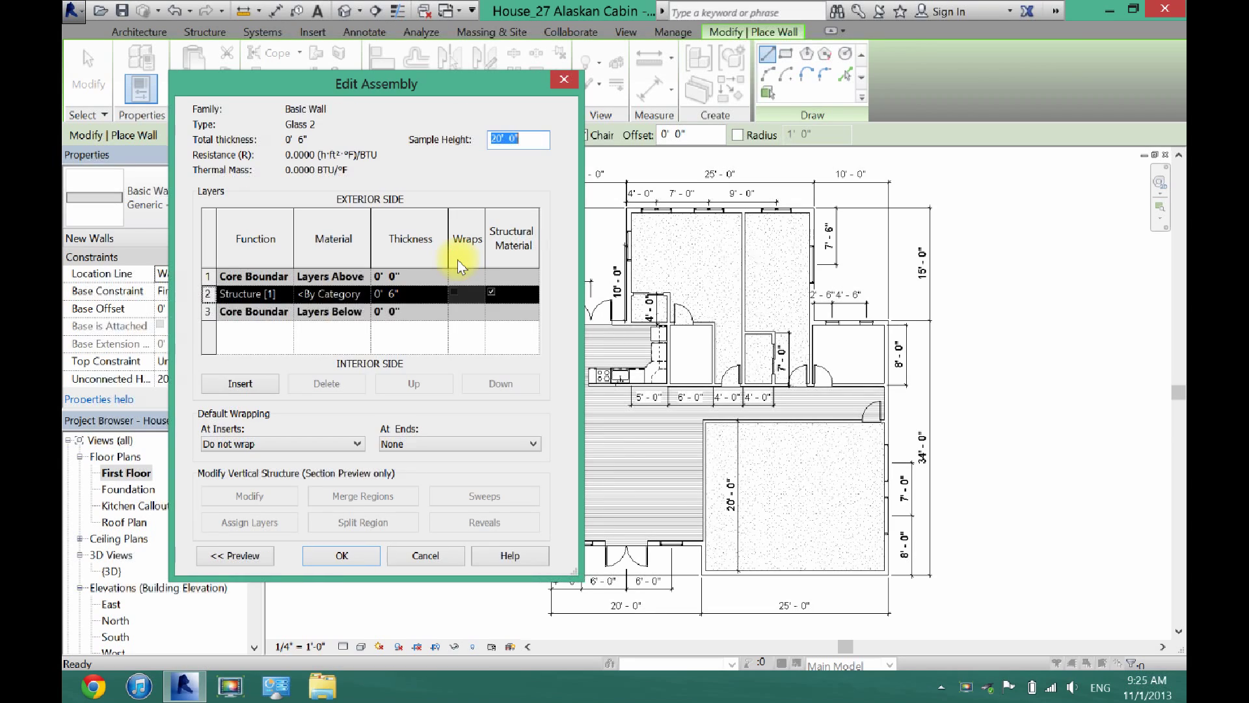
{"action": "left_click", "coordinate": [392, 293]}
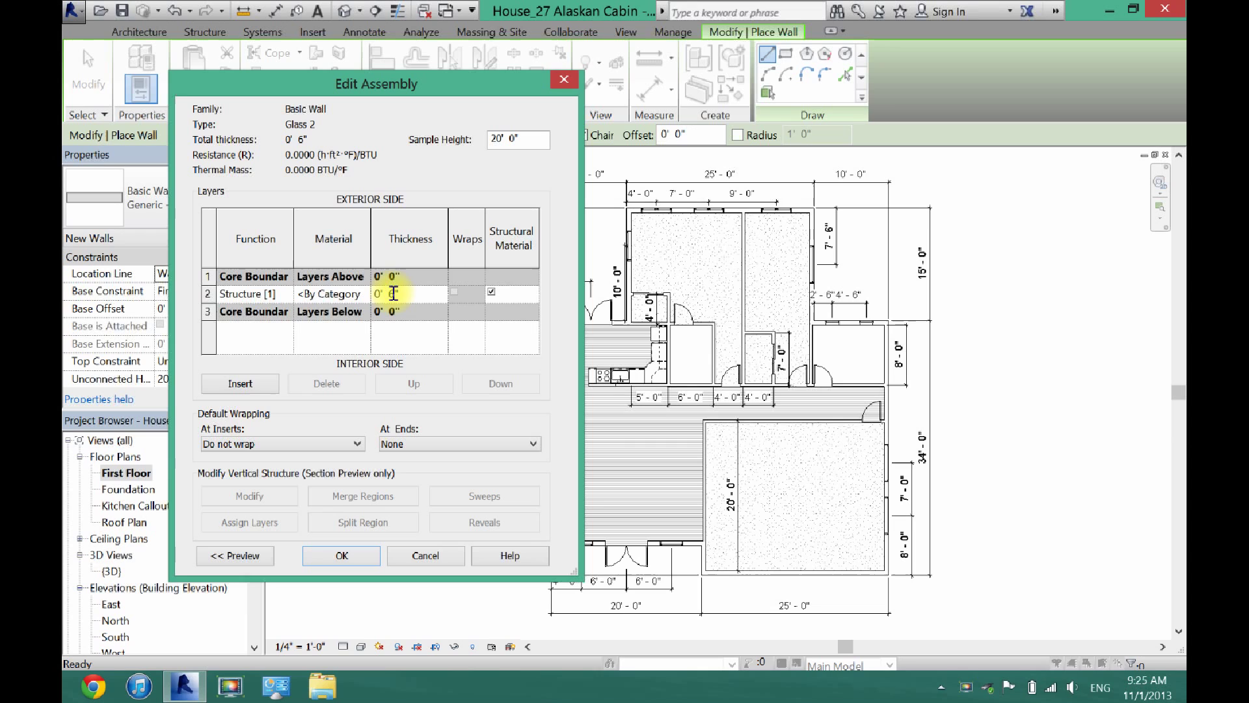
{"action": "left_click", "coordinate": [362, 294]}
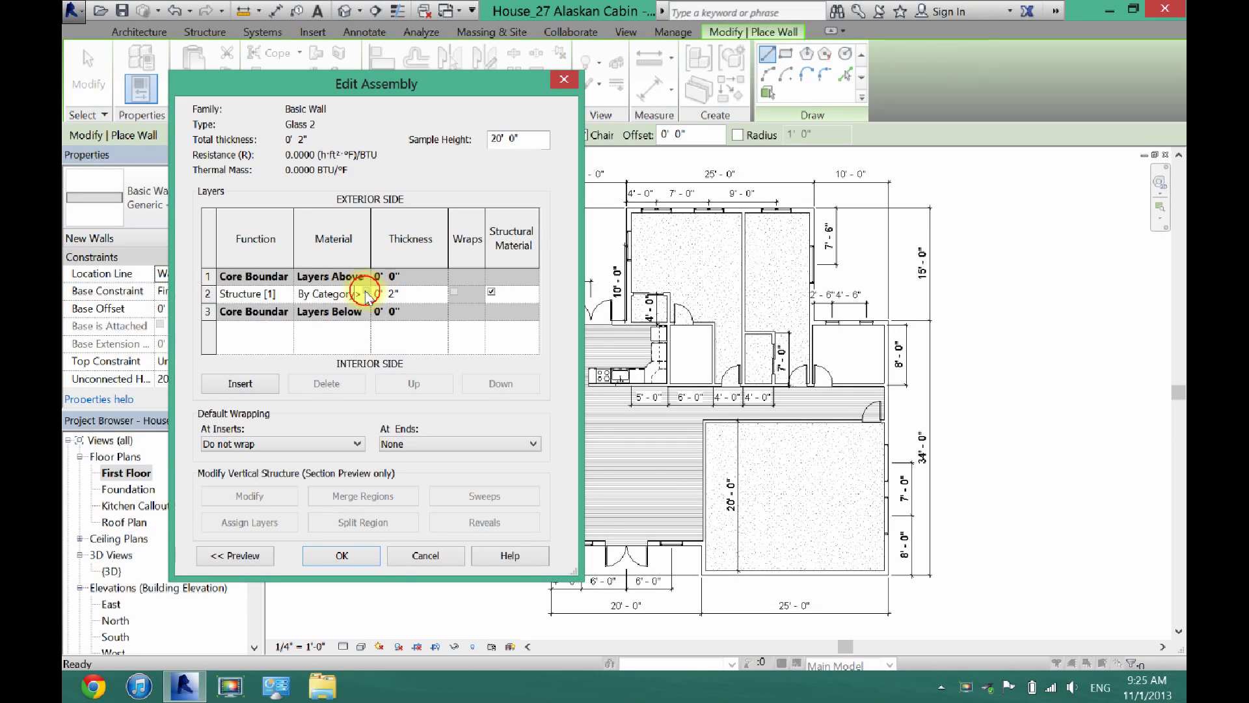
Assign the Glass material to the Glass 2 structure layer and confirm all wall type dialogs
{"action": "left_click", "coordinate": [365, 292]}
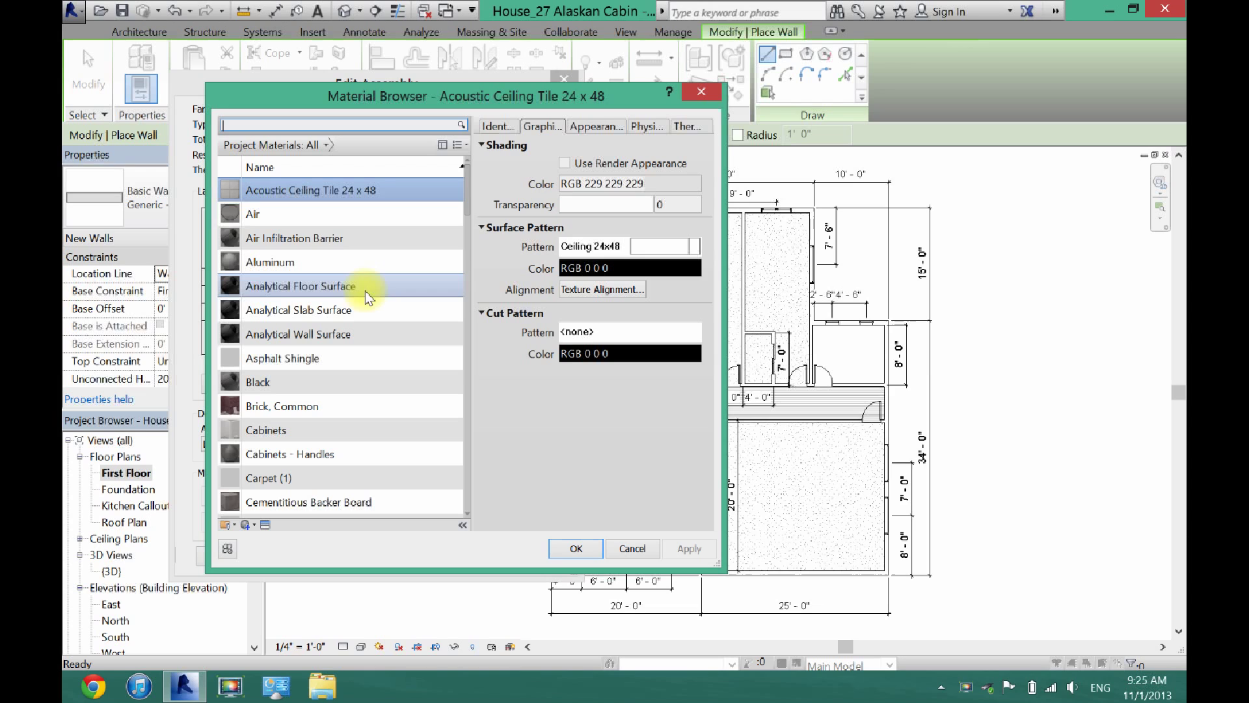
{"action": "left_click", "coordinate": [303, 119]}
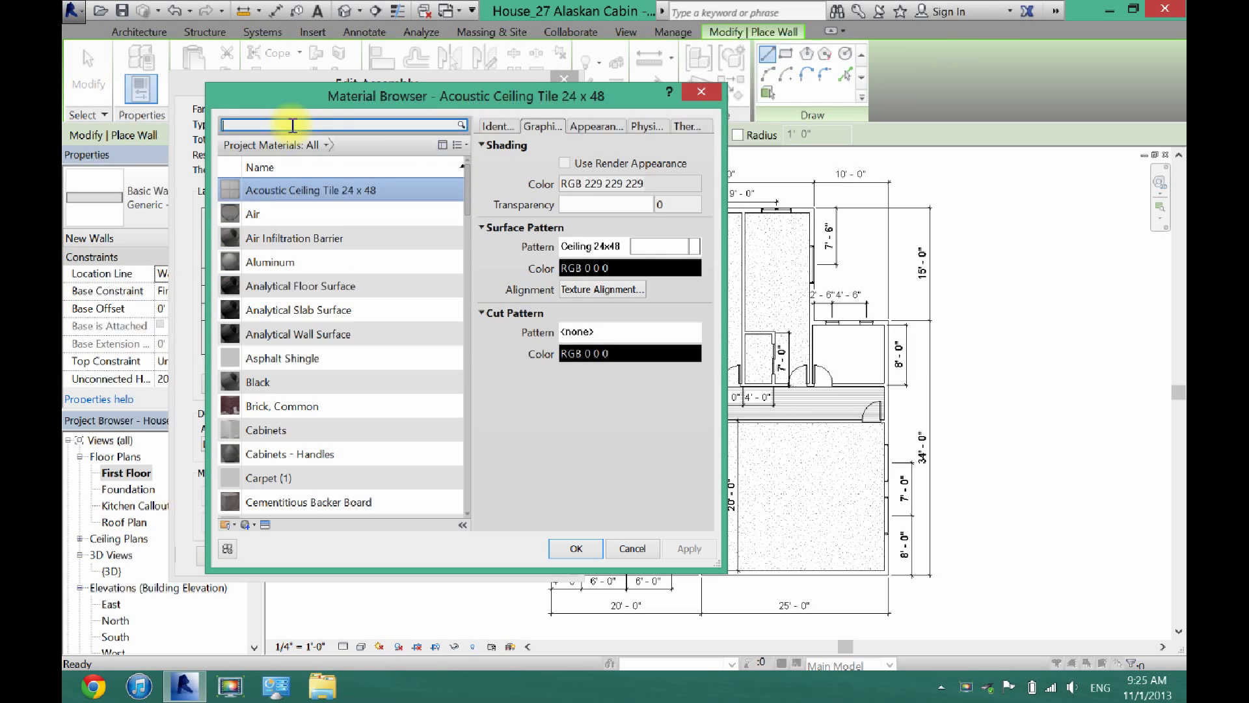
{"action": "type", "text": "glass"}
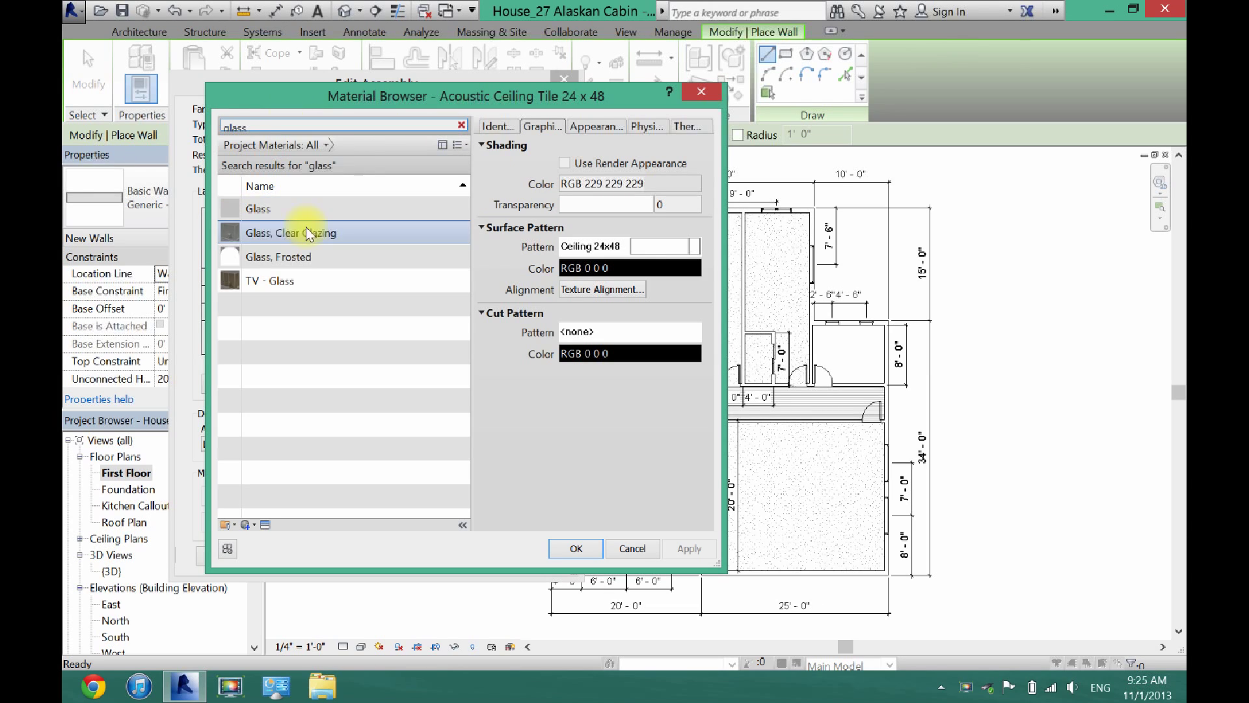
{"action": "left_click", "coordinate": [267, 209]}
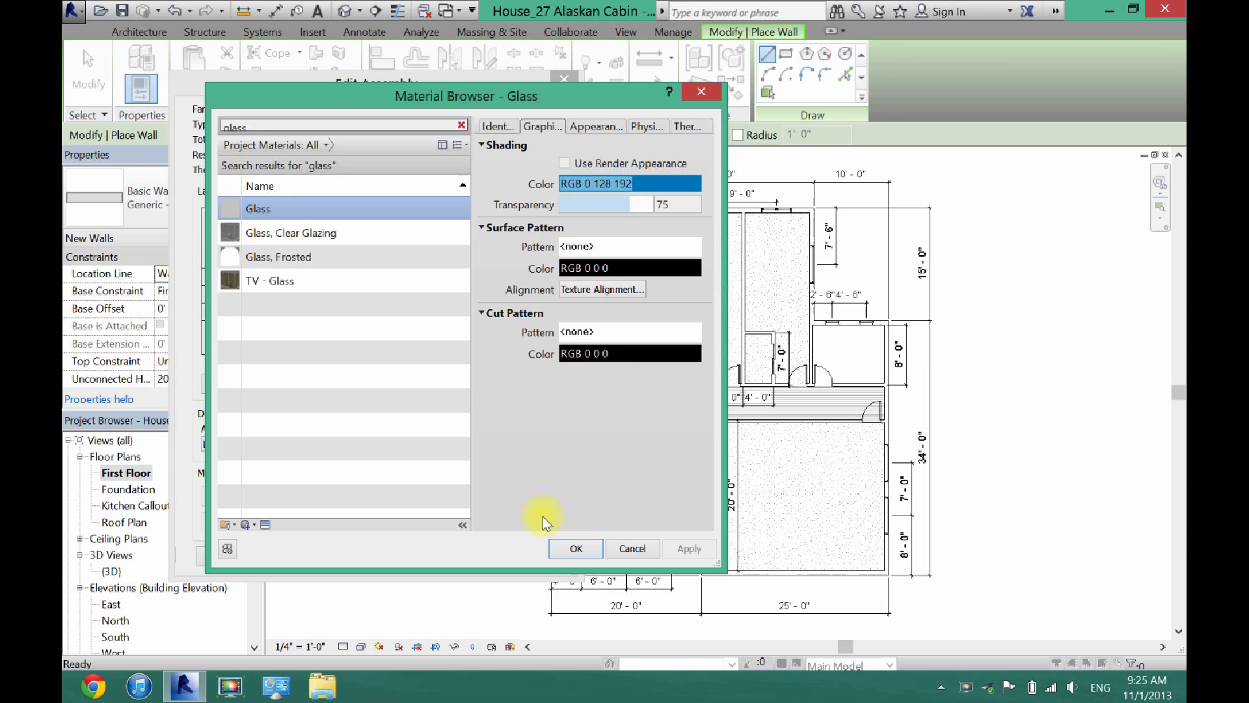
{"action": "left_click", "coordinate": [571, 549]}
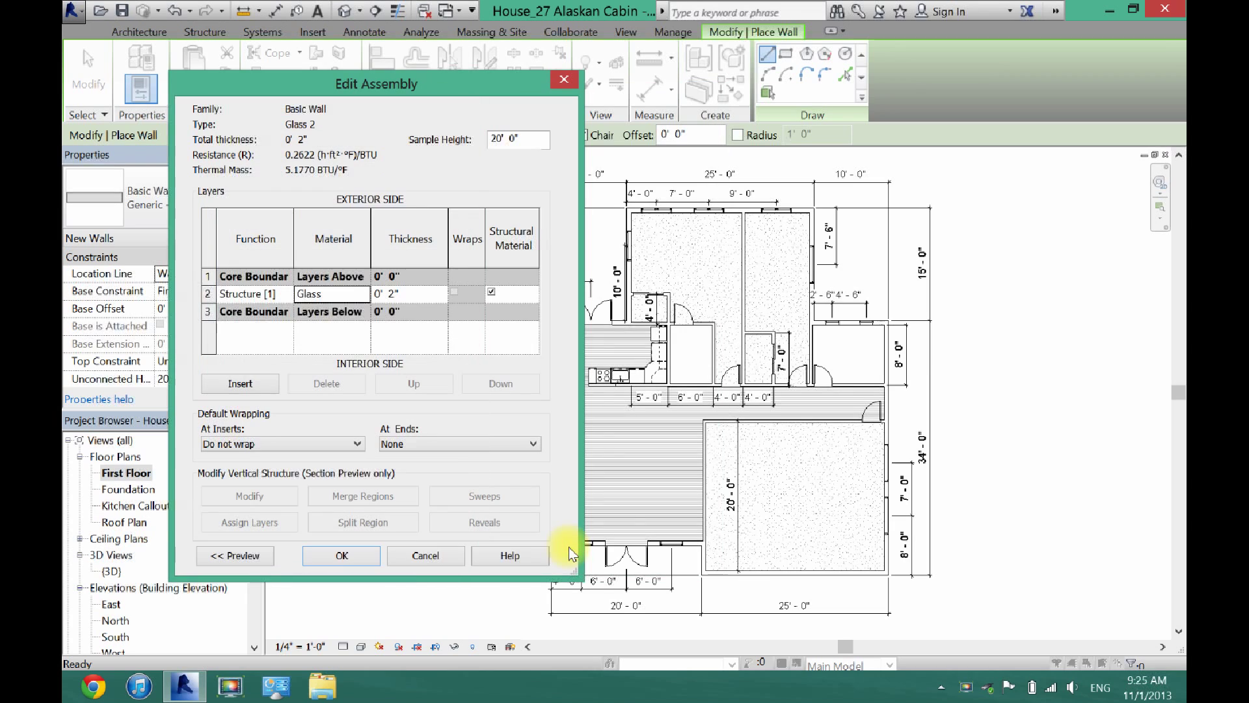
{"action": "left_click", "coordinate": [341, 556]}
{"action": "left_click", "coordinate": [341, 558]}
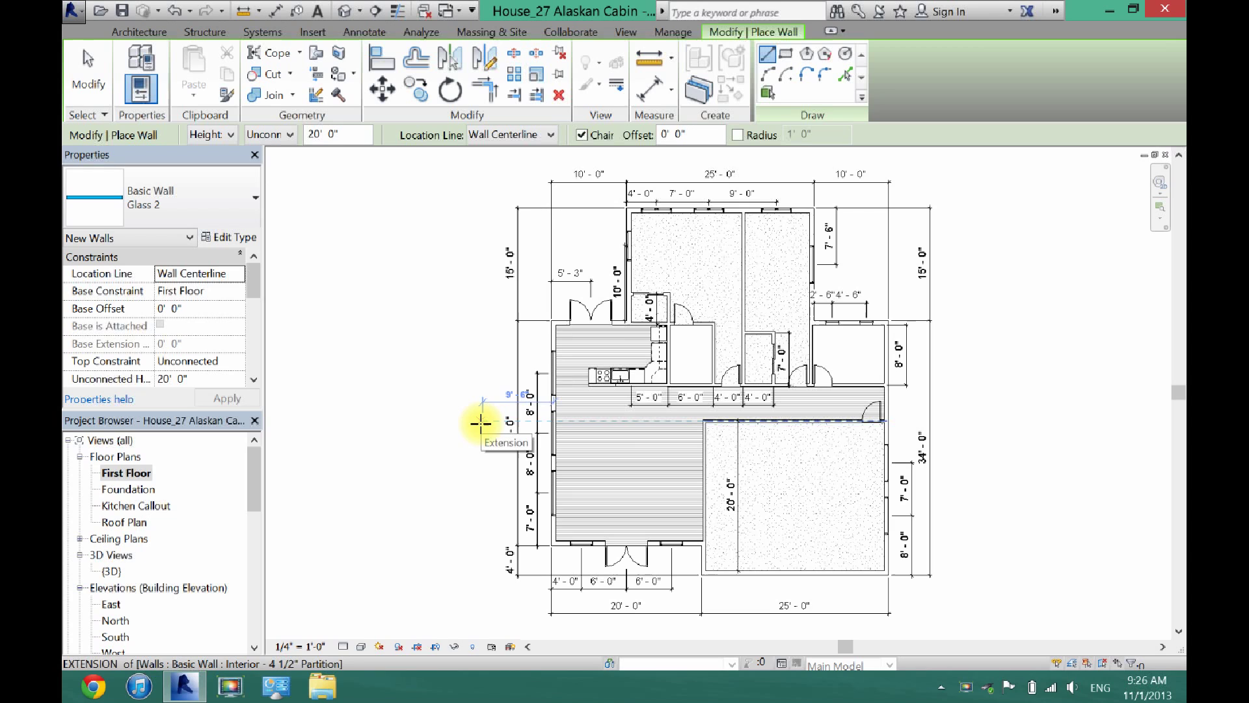
Draw one vertical Glass 2 wall just left of the cabin's west side
{"action": "left_click", "coordinate": [484, 377]}
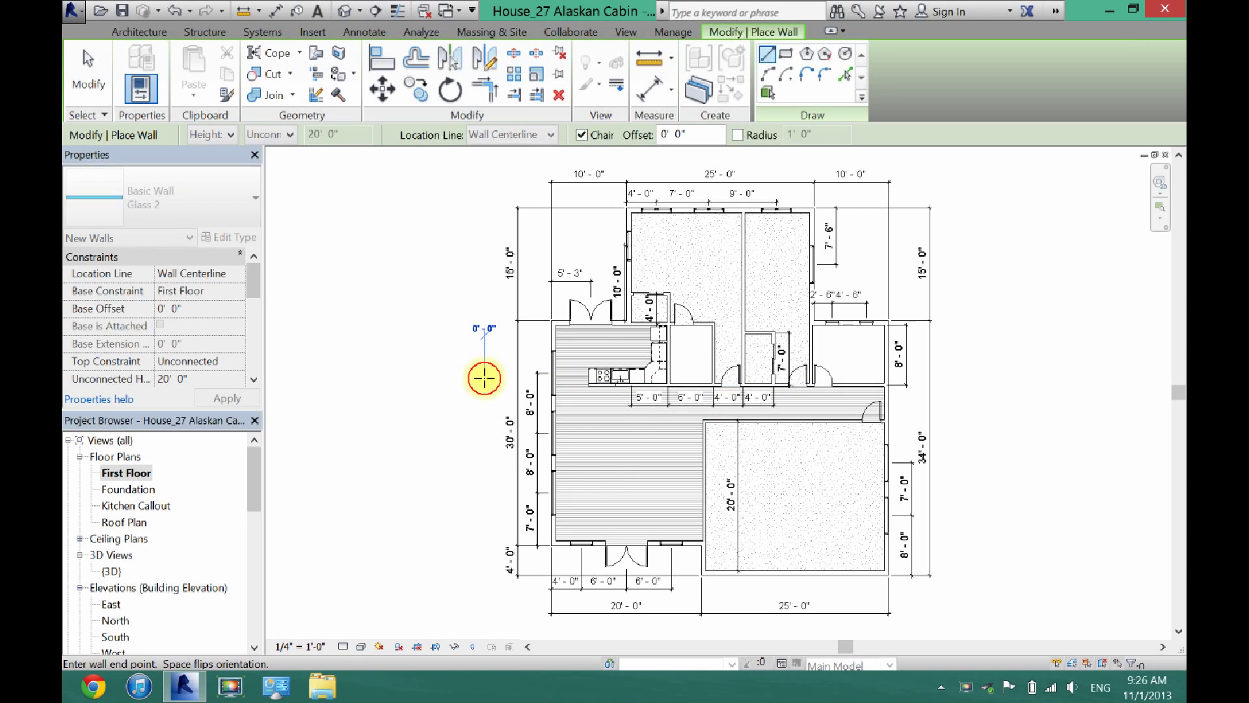
{"action": "left_click", "coordinate": [485, 529]}
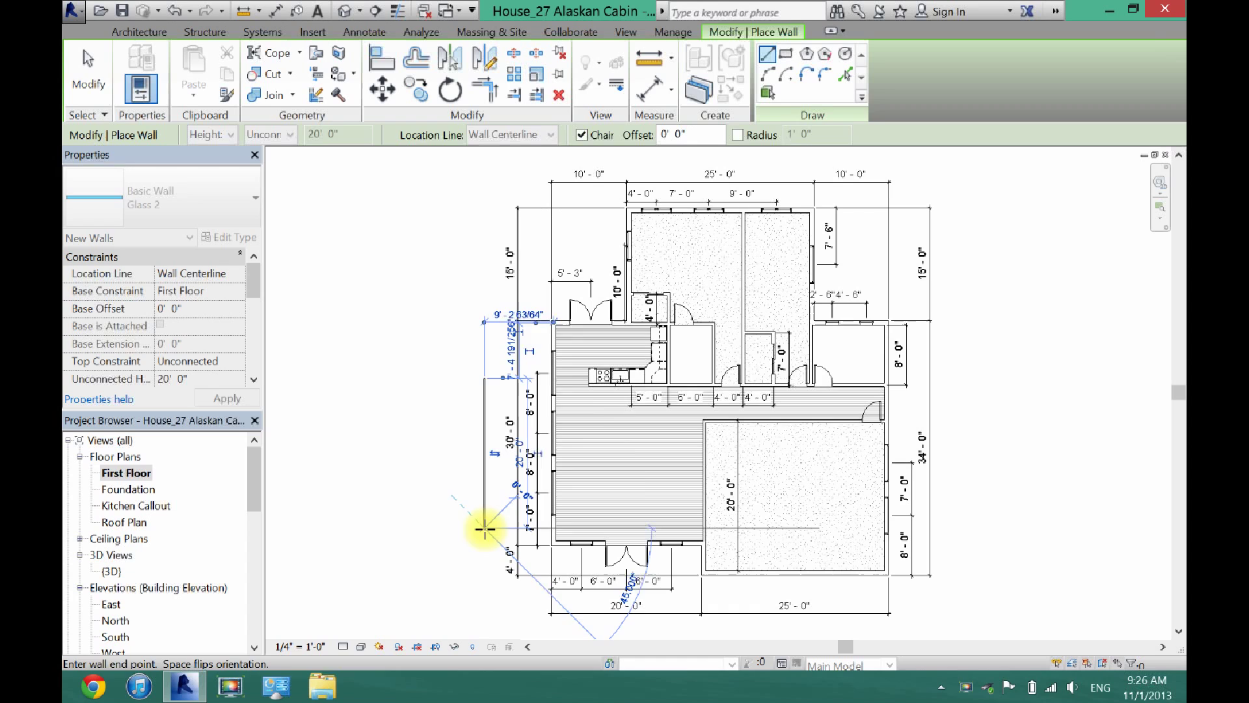
{"action": "left_click", "coordinate": [87, 77]}
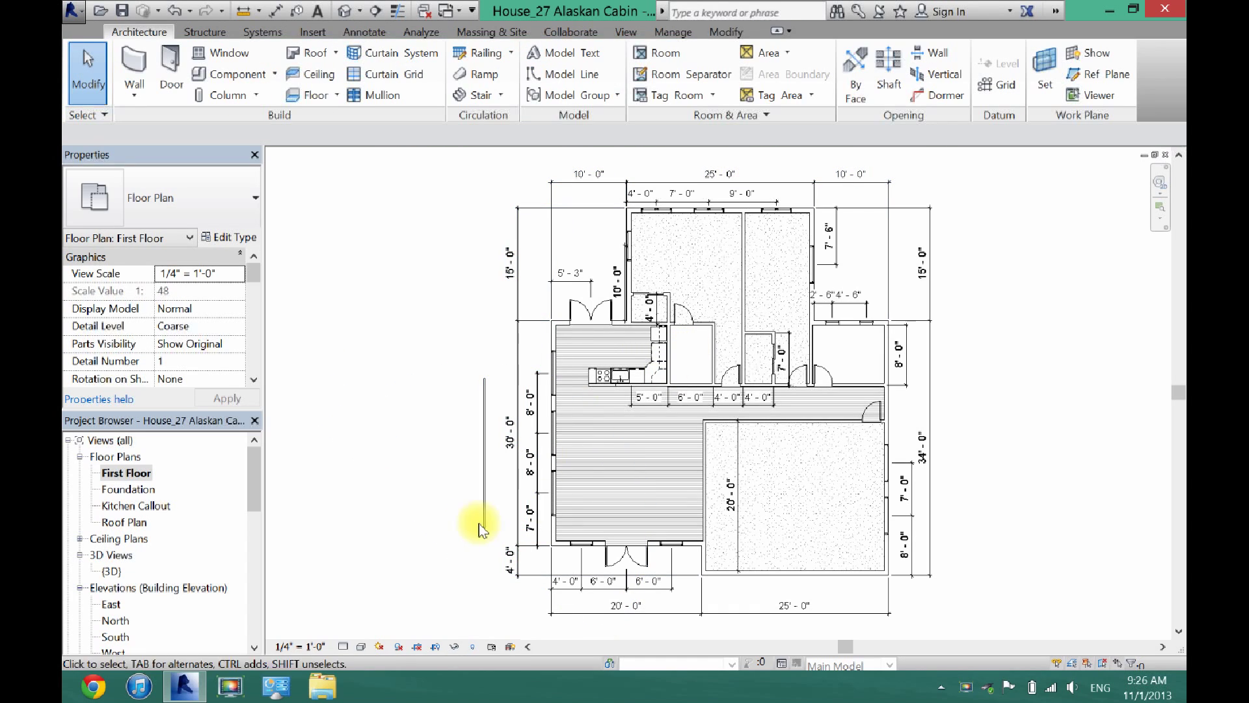
Align the glass wall onto the cabin's left exterior wall, then select it in 3D view
{"action": "scroll", "coordinate": [549, 498], "scroll_direction": "up", "scroll_amount": 5}
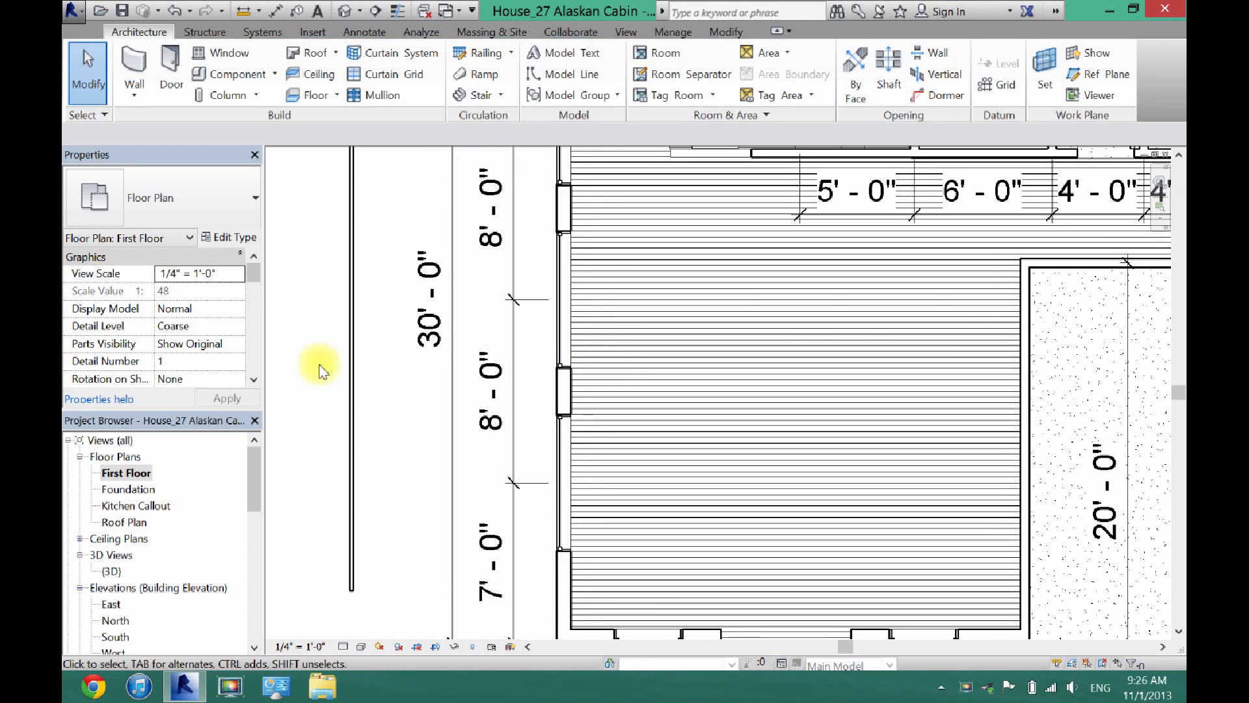
{"action": "left_click", "coordinate": [351, 312]}
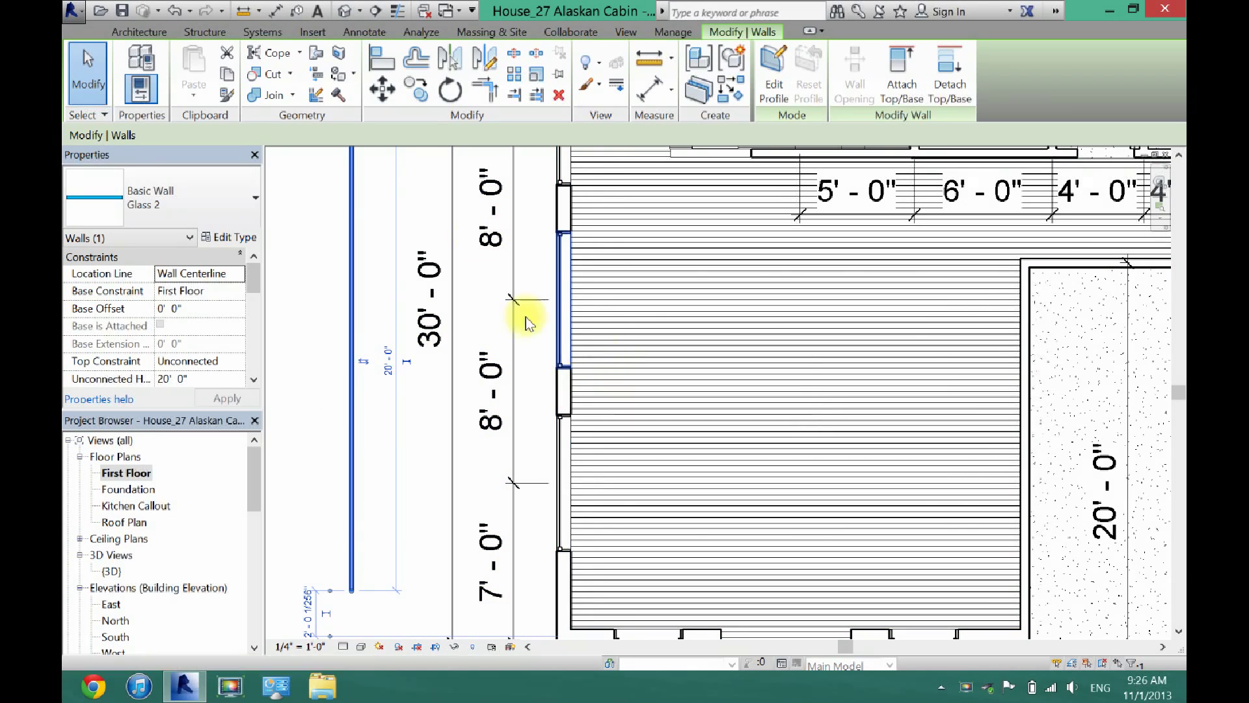
{"action": "left_click", "coordinate": [382, 59]}
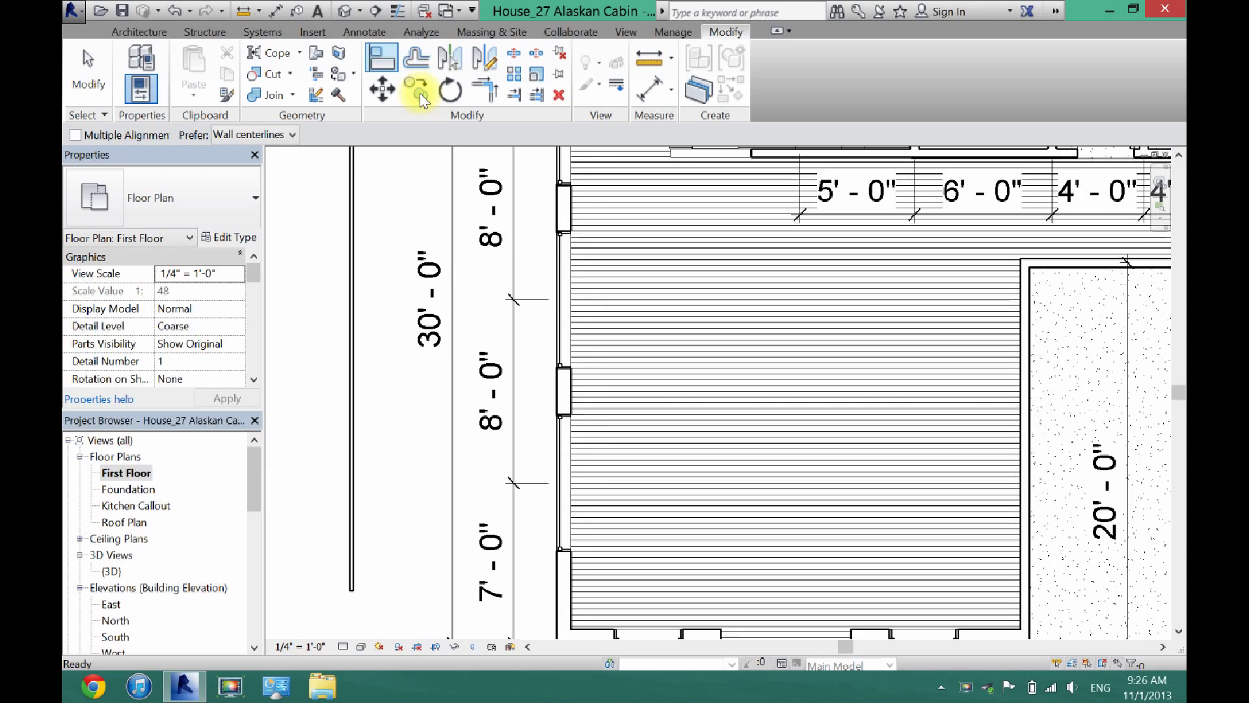
{"action": "left_click", "coordinate": [560, 403]}
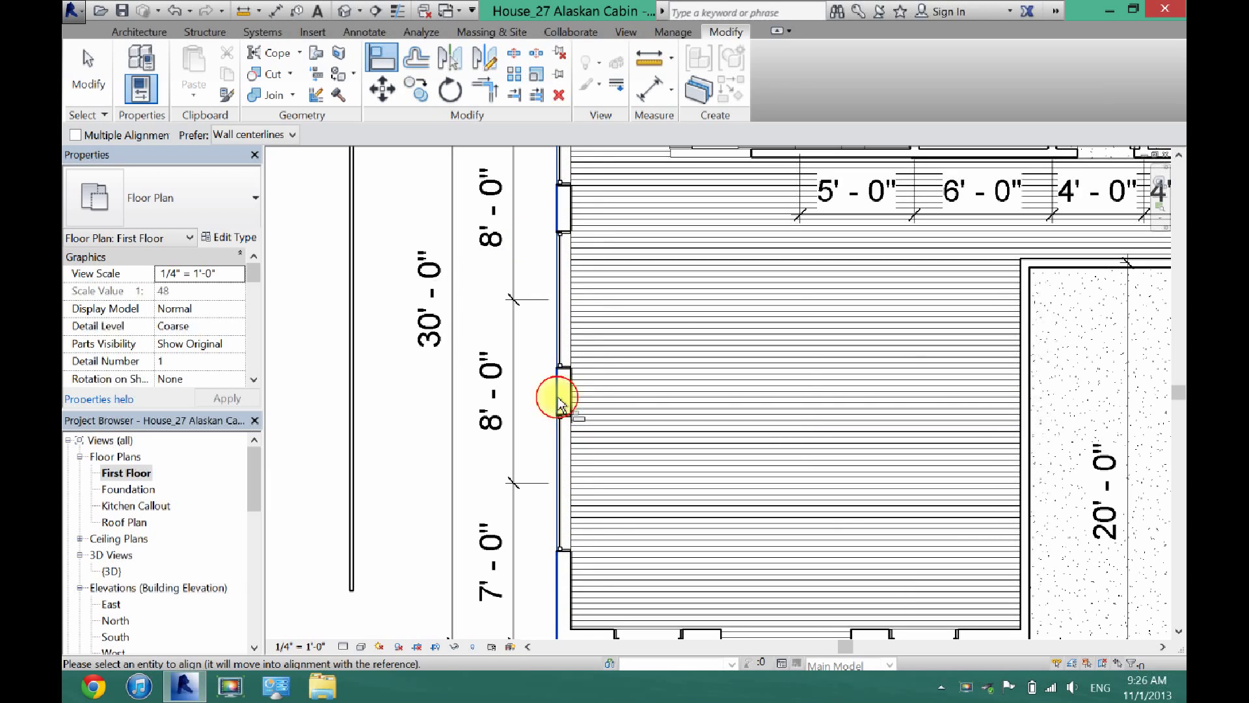
{"action": "left_click", "coordinate": [349, 424]}
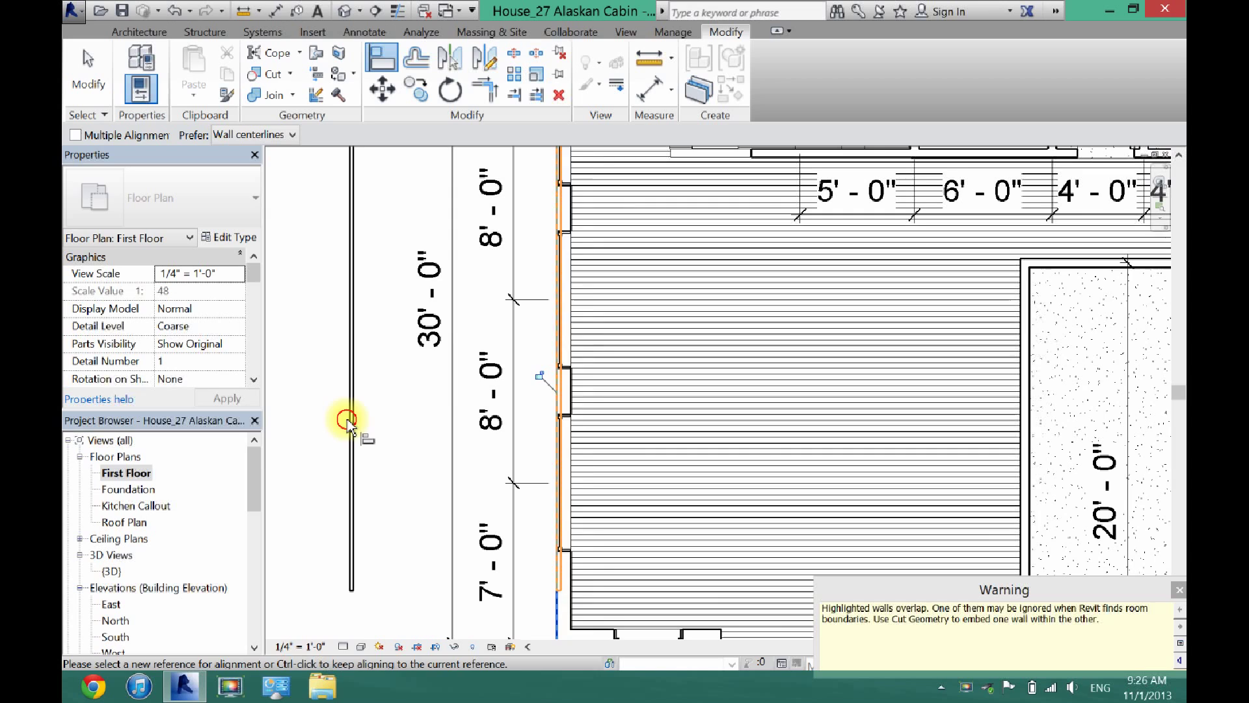
{"action": "left_click", "coordinate": [86, 57]}
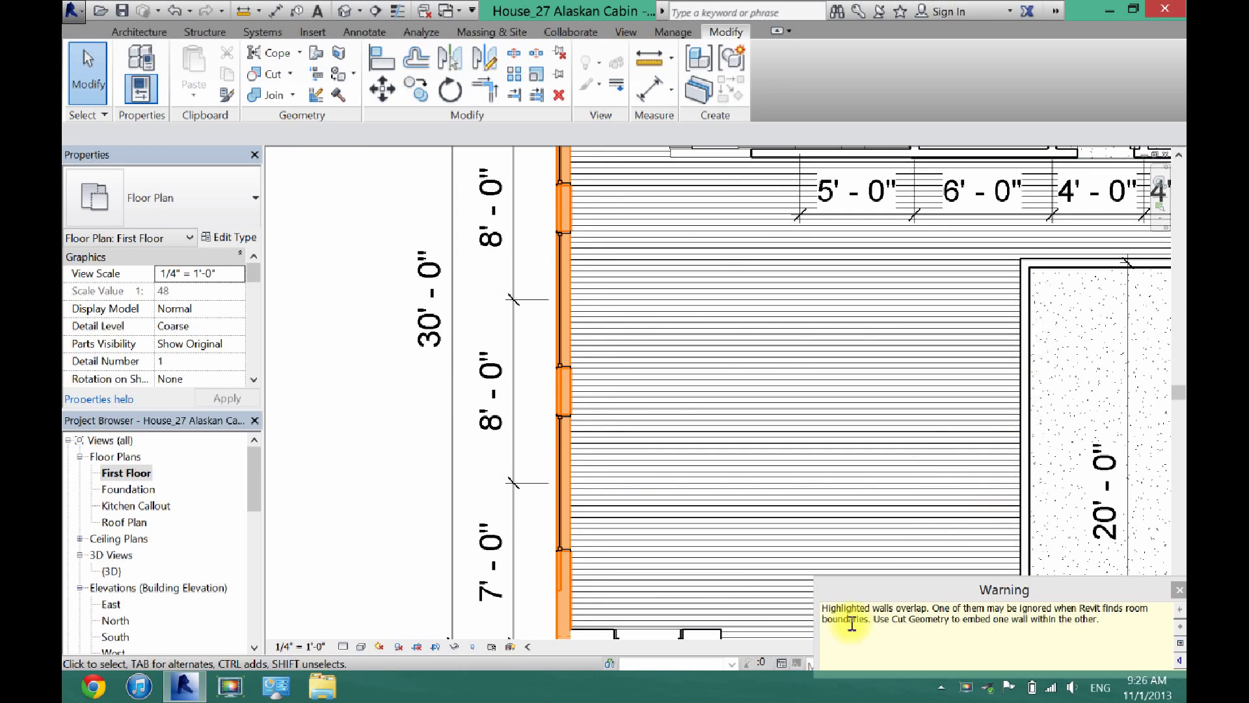
{"action": "left_click", "coordinate": [1180, 590]}
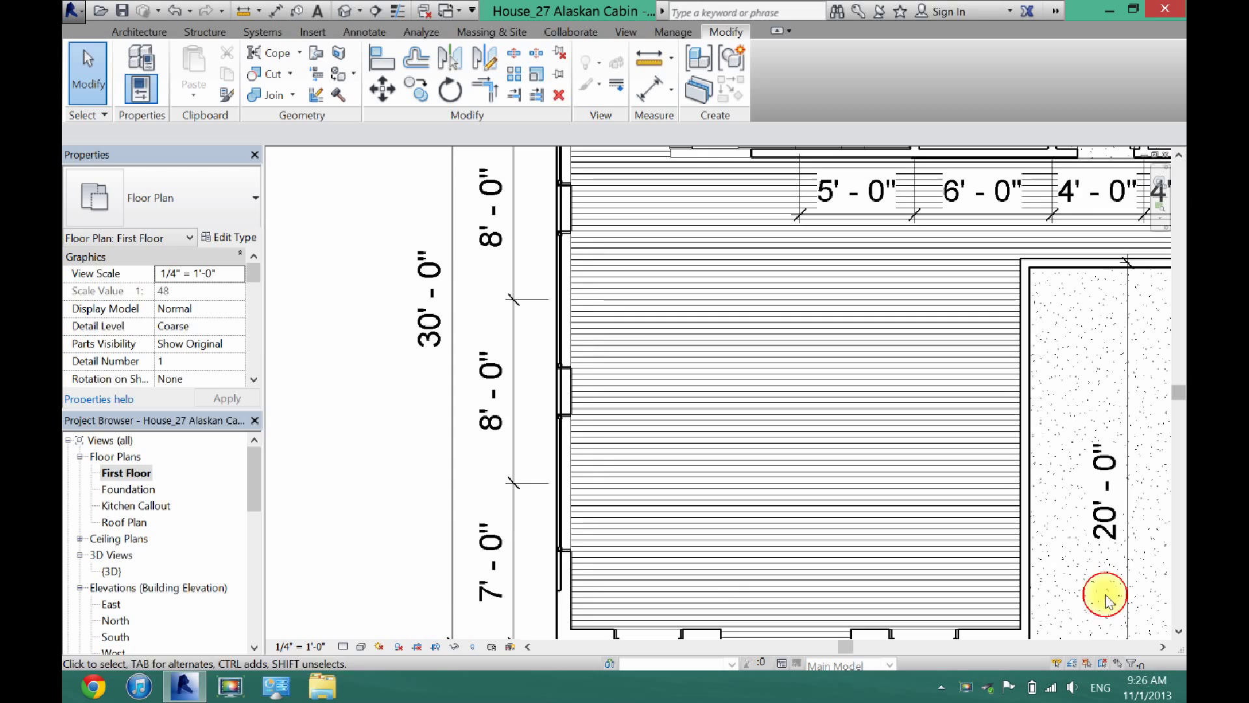
{"action": "left_click", "coordinate": [345, 11]}
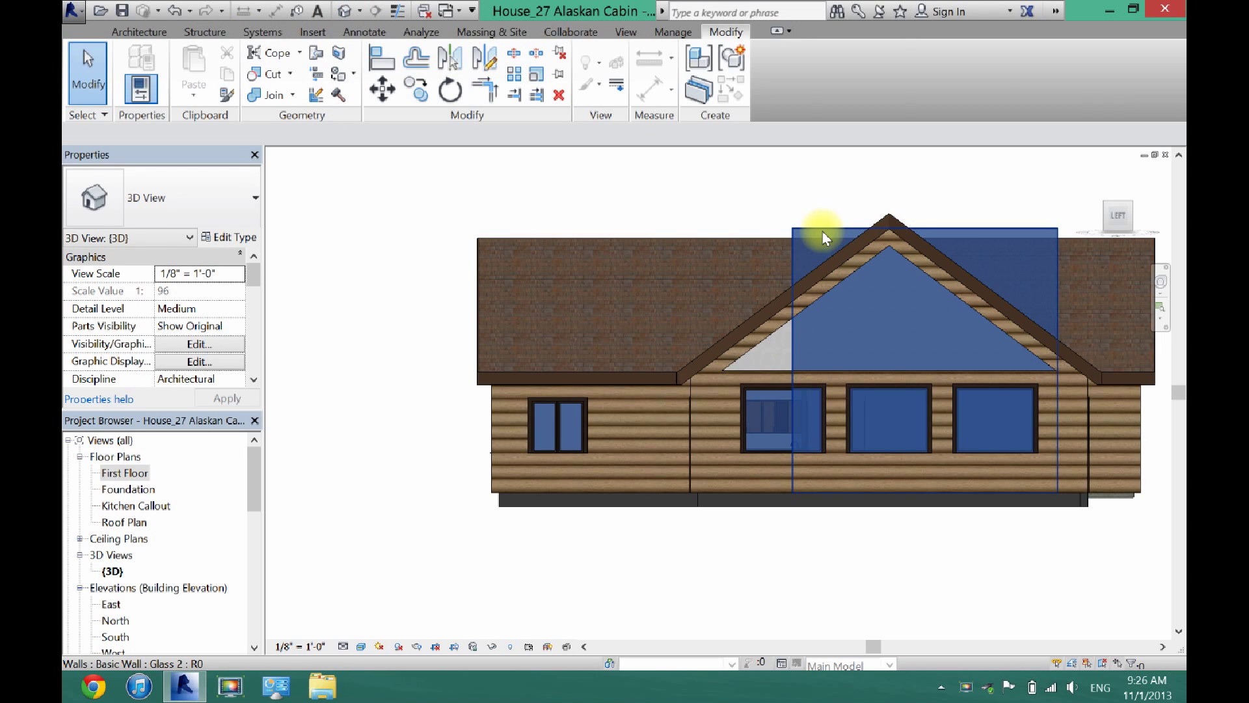
{"action": "left_click", "coordinate": [823, 232]}
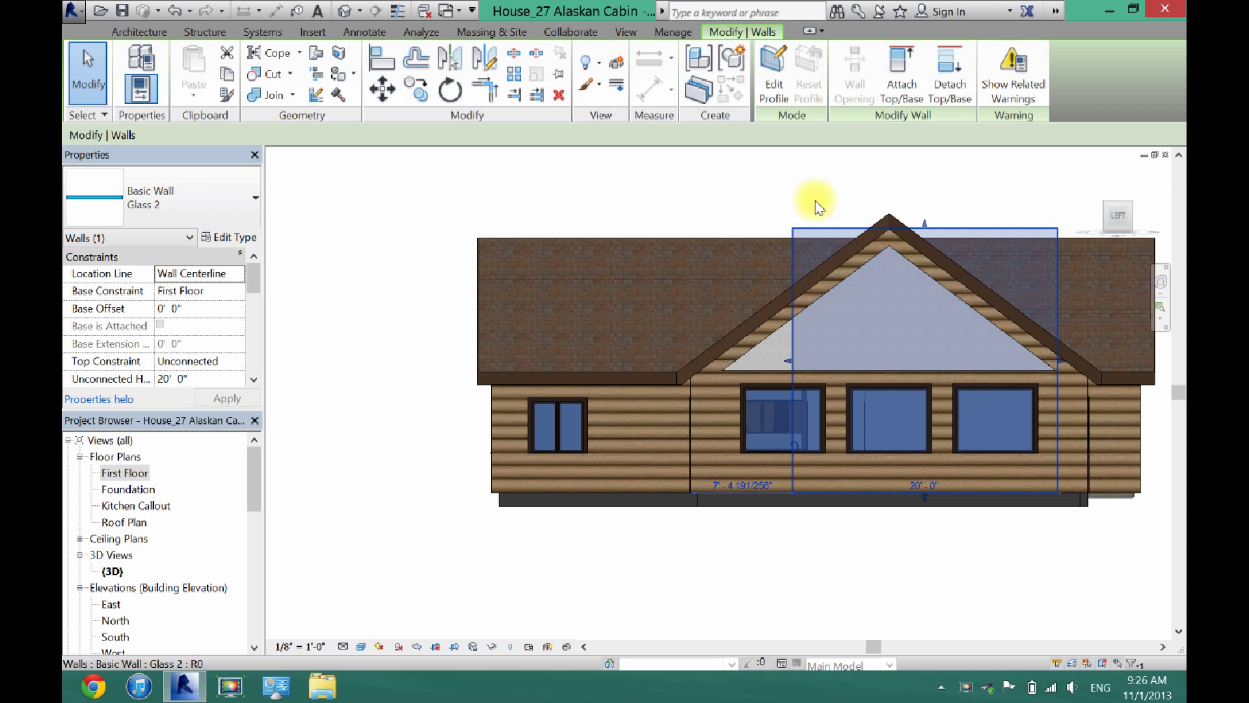
Edit the glass wall's profile and delete its four rectangular outline lines
{"action": "left_click", "coordinate": [774, 75]}
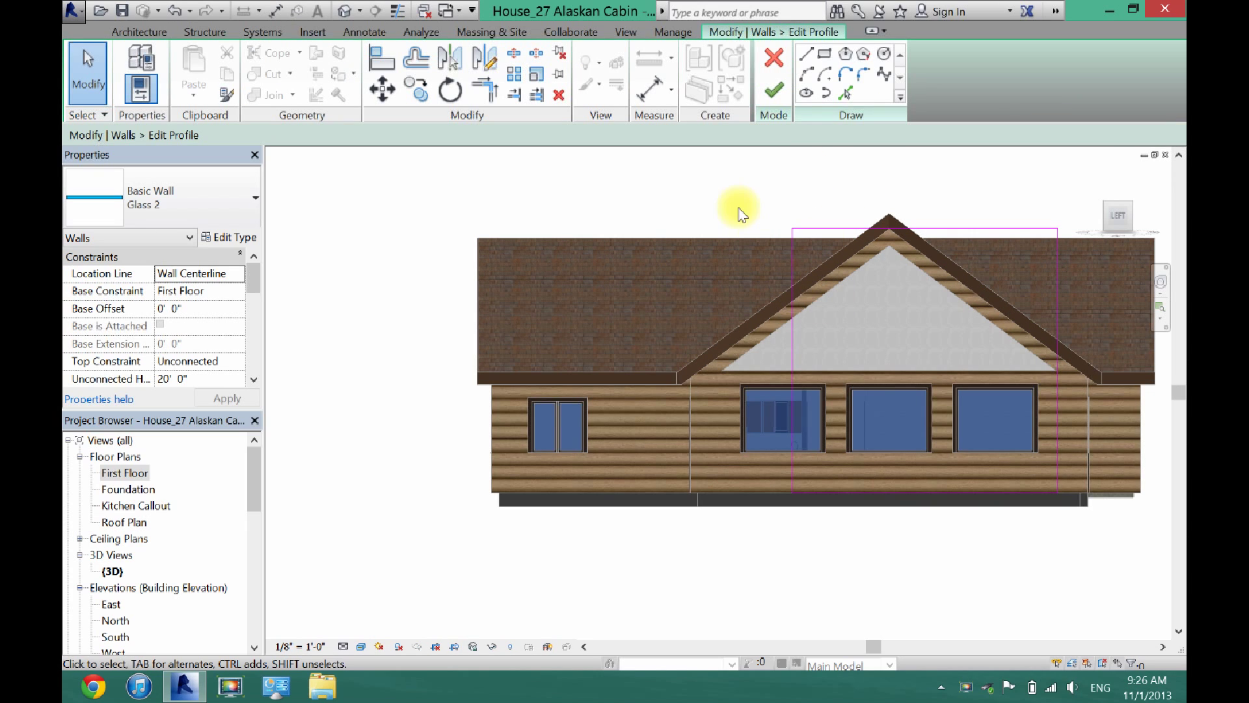
{"action": "mouse_move", "coordinate": [739, 208]}
{"action": "left_mouse_down"}
{"action": "mouse_move", "coordinate": [962, 496]}
{"action": "mouse_move", "coordinate": [1088, 555]}
{"action": "left_mouse_up"}
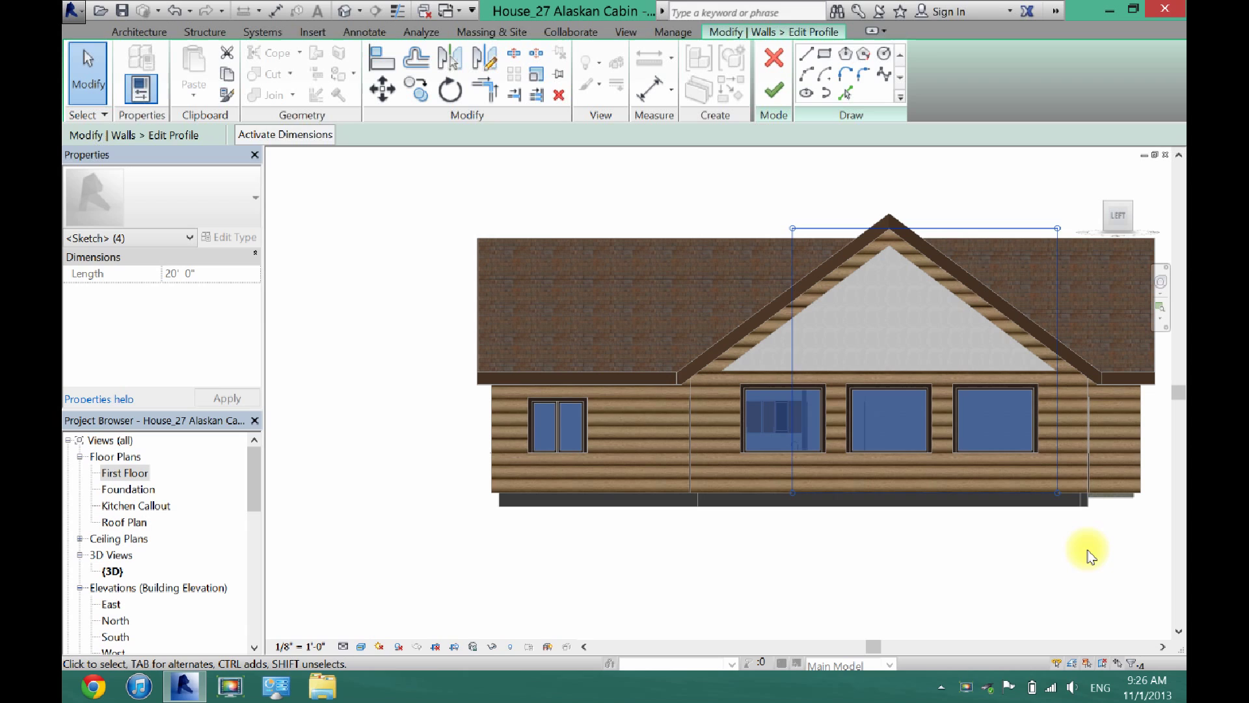
{"action": "left_click", "coordinate": [1089, 556]}
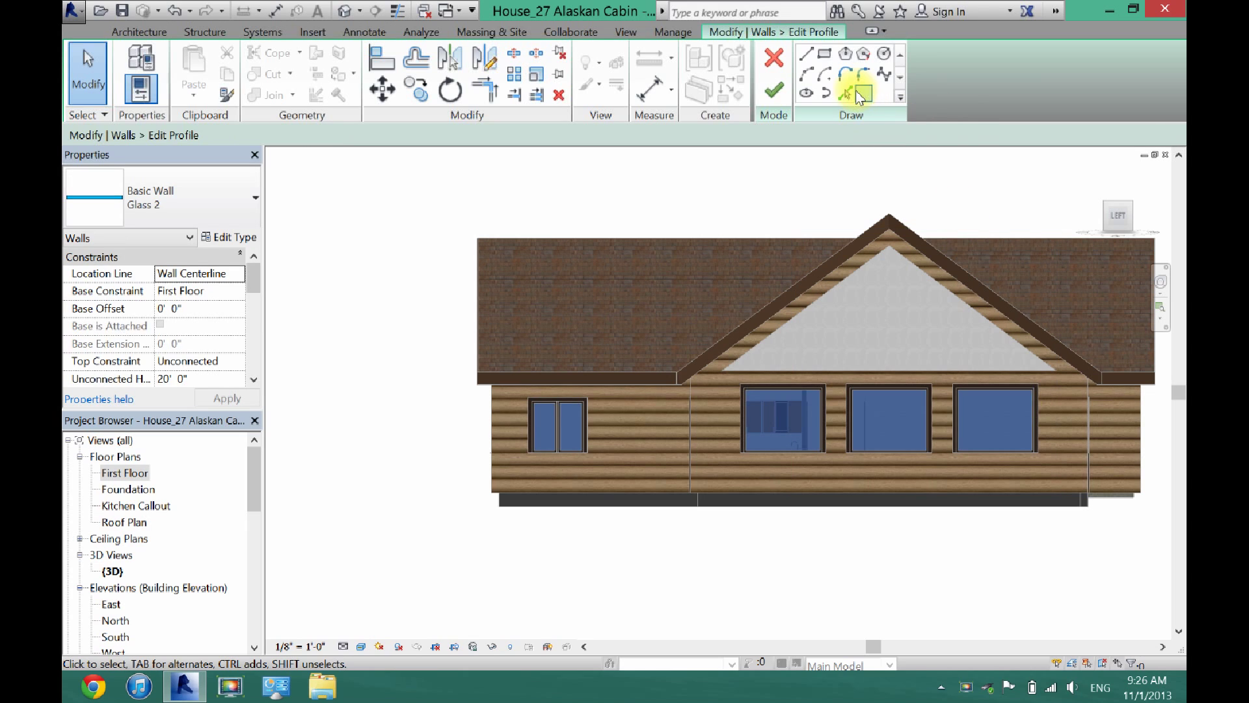
Trace the left, right and bottom gable edges as a triangular outline and finish
{"action": "left_click", "coordinate": [848, 89]}
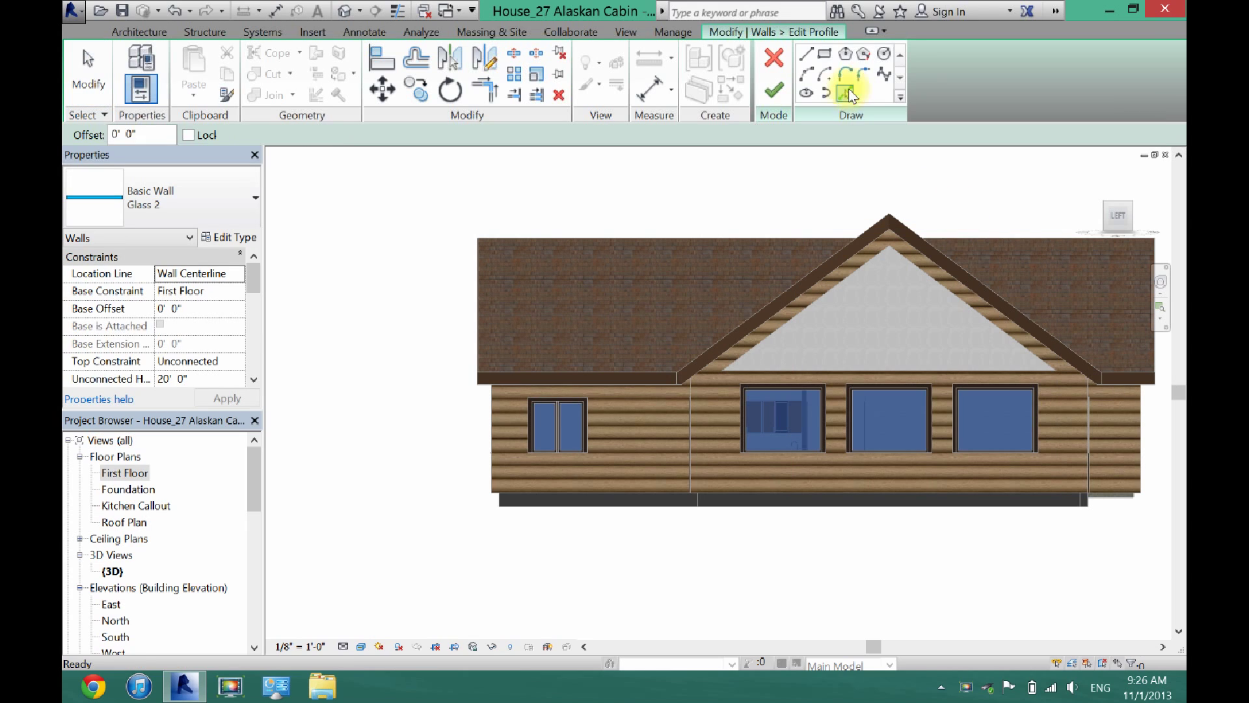
{"action": "left_click", "coordinate": [830, 290]}
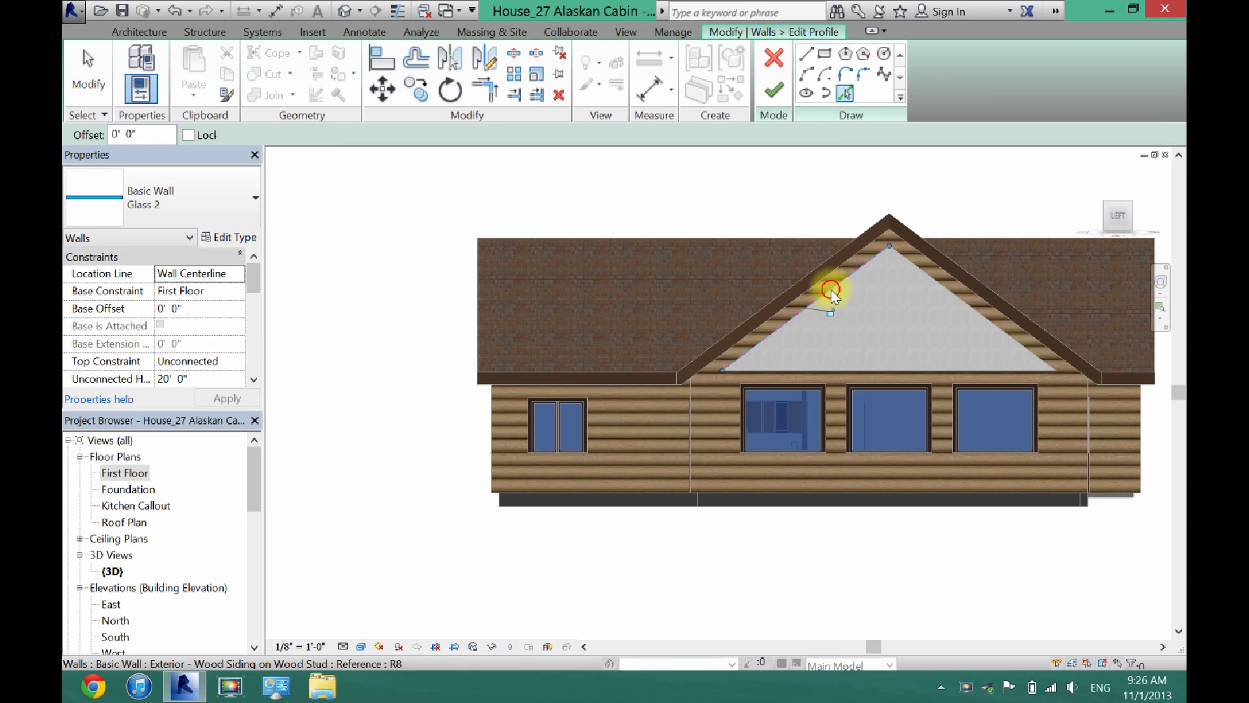
{"action": "left_click", "coordinate": [948, 288]}
{"action": "left_click", "coordinate": [860, 370]}
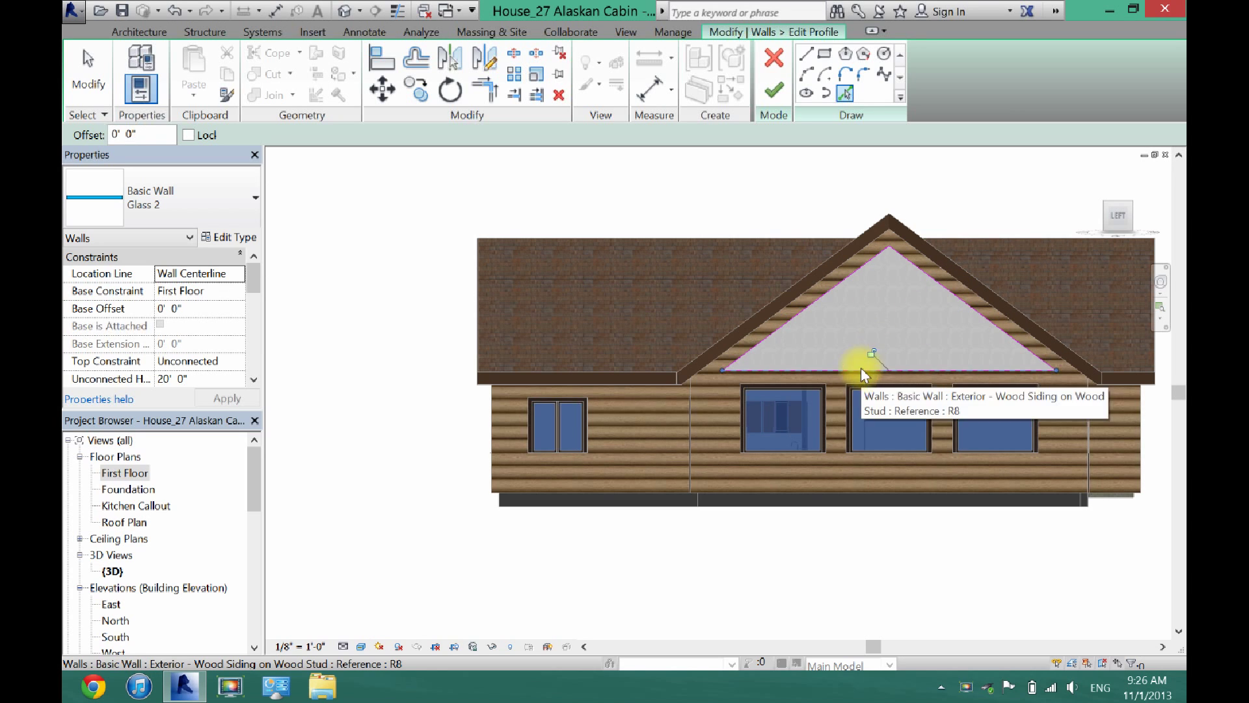
{"action": "left_click", "coordinate": [782, 94]}
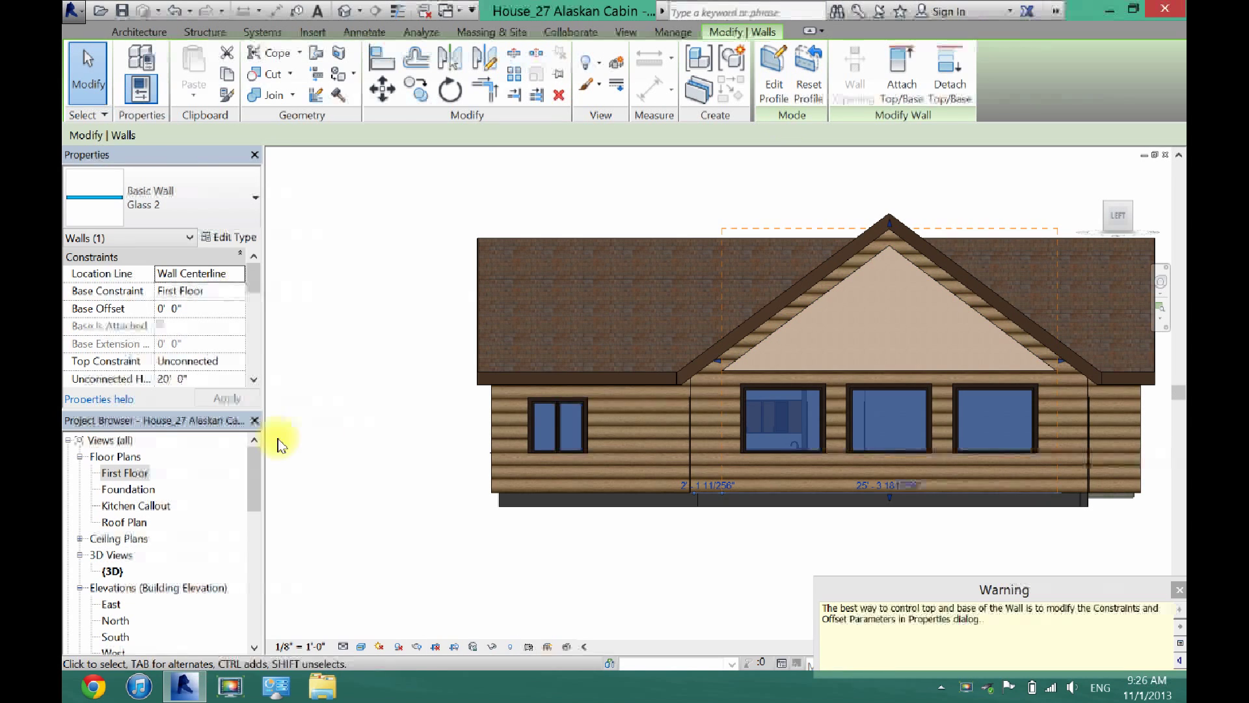
{"action": "left_click", "coordinate": [360, 411]}
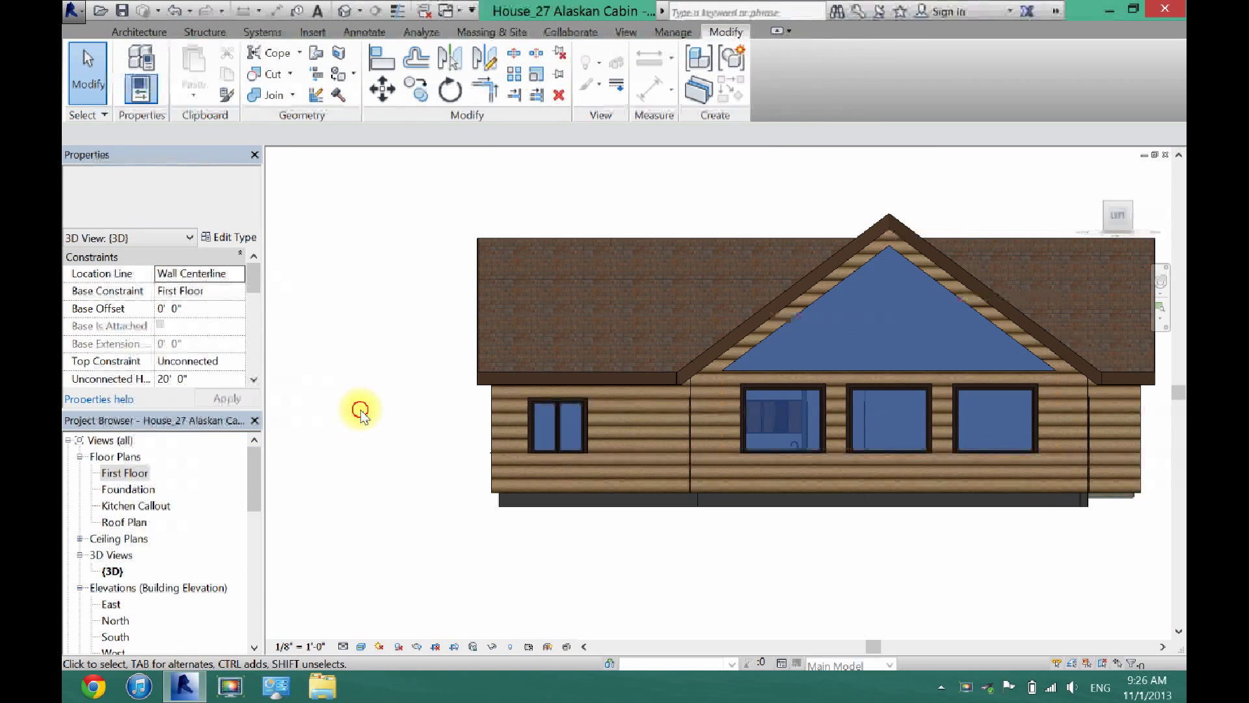
Orbit the 3D view with the ViewCube to a raised corner angle showing the triangular blue glass gable
{"action": "left_click", "coordinate": [1129, 204]}
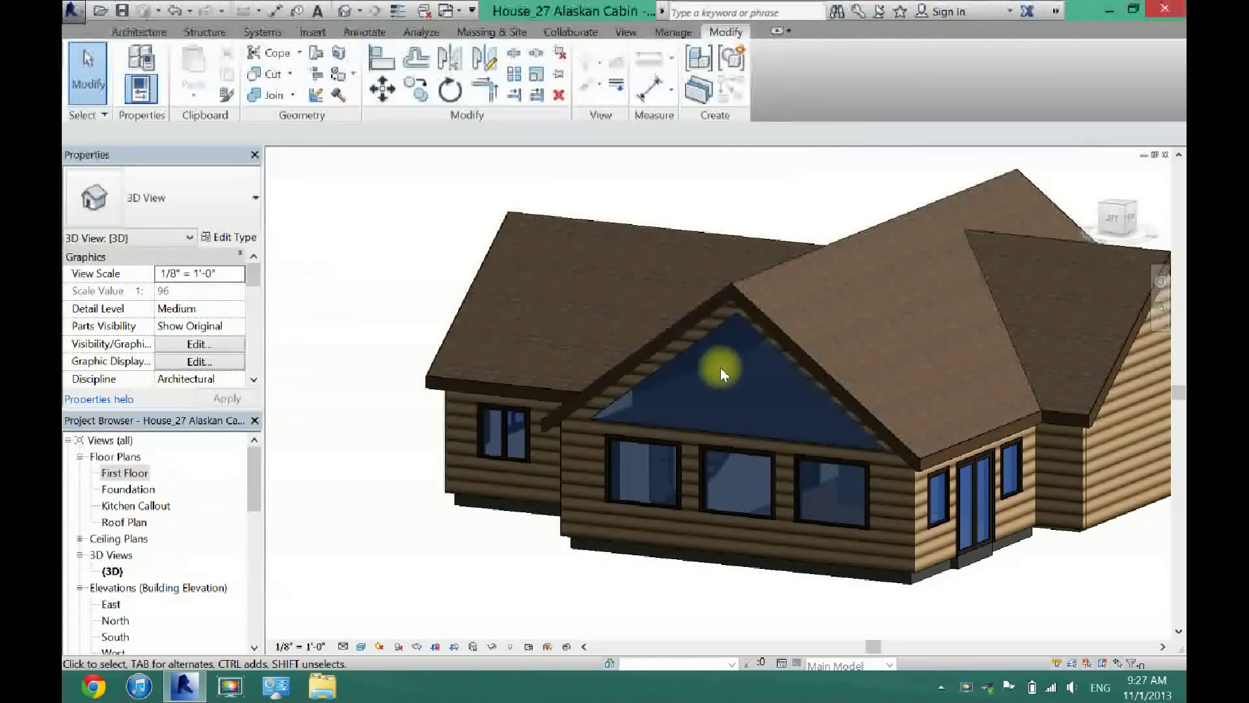
{"action": "left_click", "coordinate": [1114, 217]}
{"action": "left_click", "coordinate": [1137, 218]}
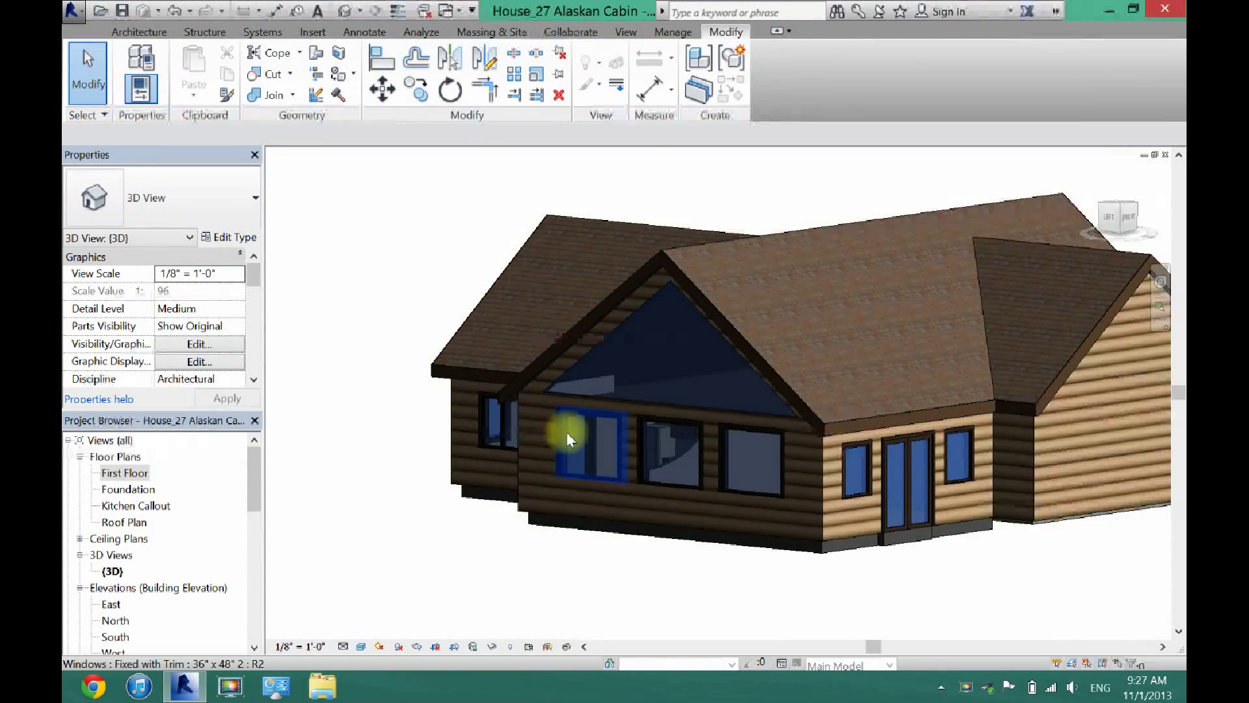
{"action": "scroll", "coordinate": [568, 431], "scroll_direction": "up", "scroll_amount": 4}
{"action": "scroll", "coordinate": [579, 456], "scroll_direction": "down", "scroll_amount": 5}
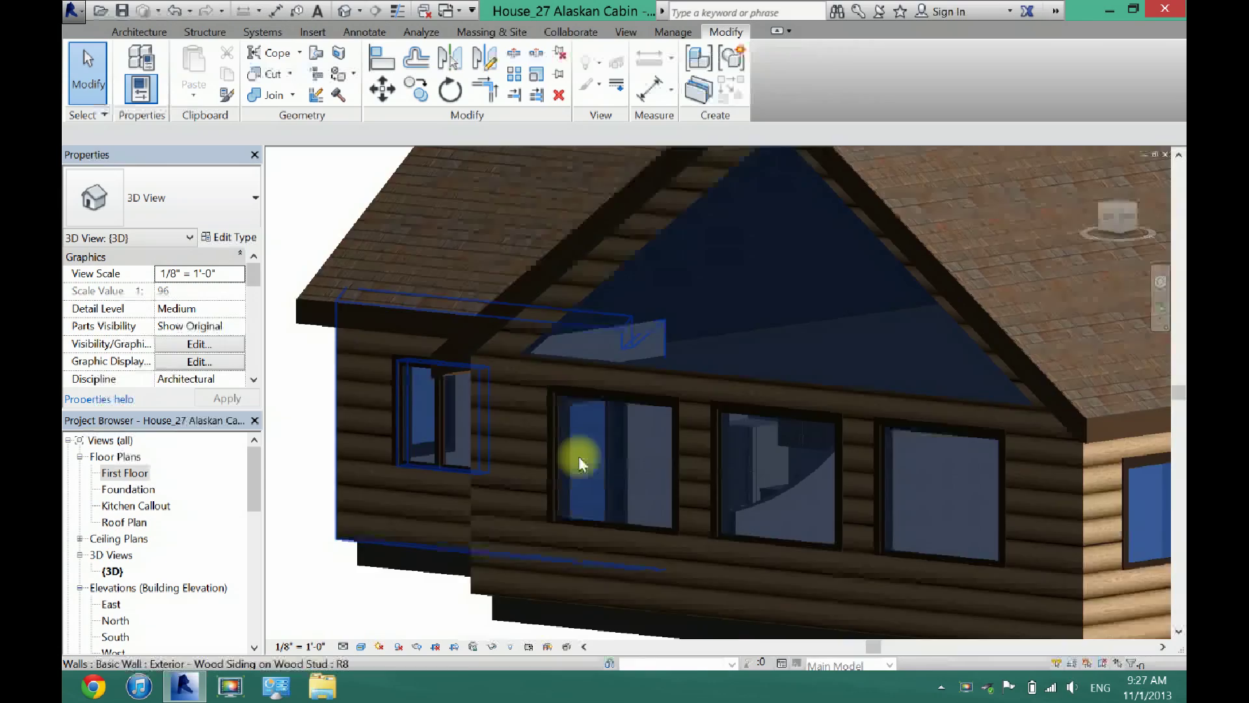